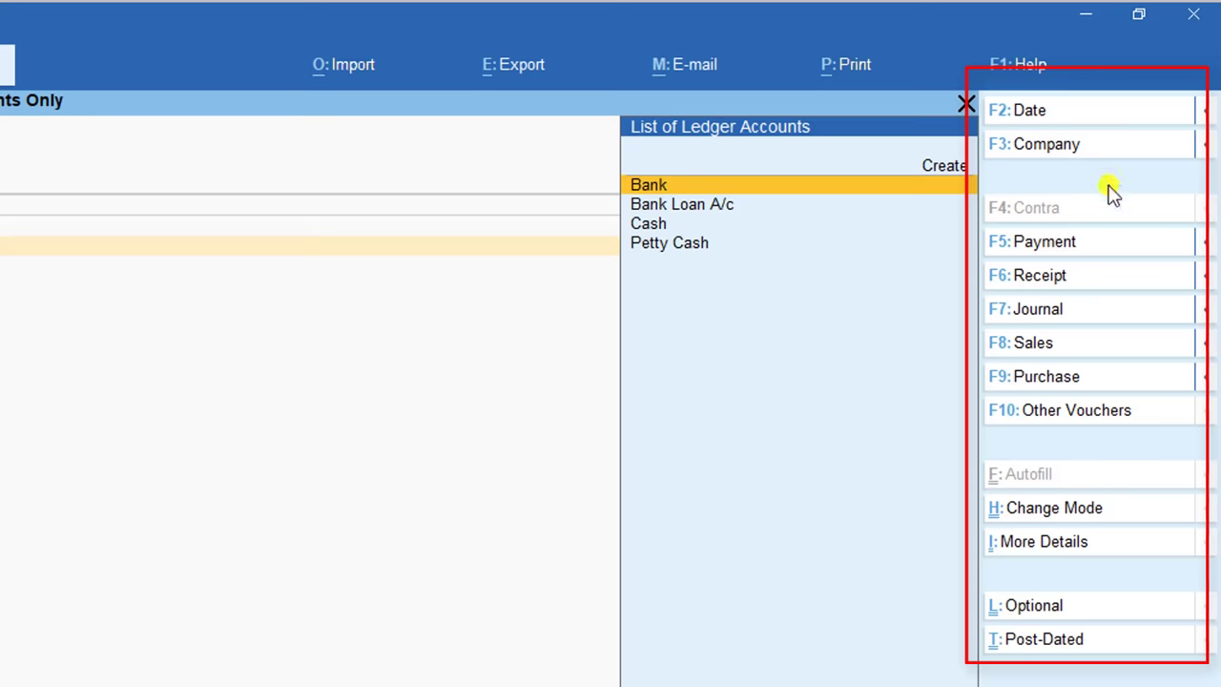
# Open a Receipt voucher and choose Capital as the credited ledger.
pyautogui.click(1072, 253)
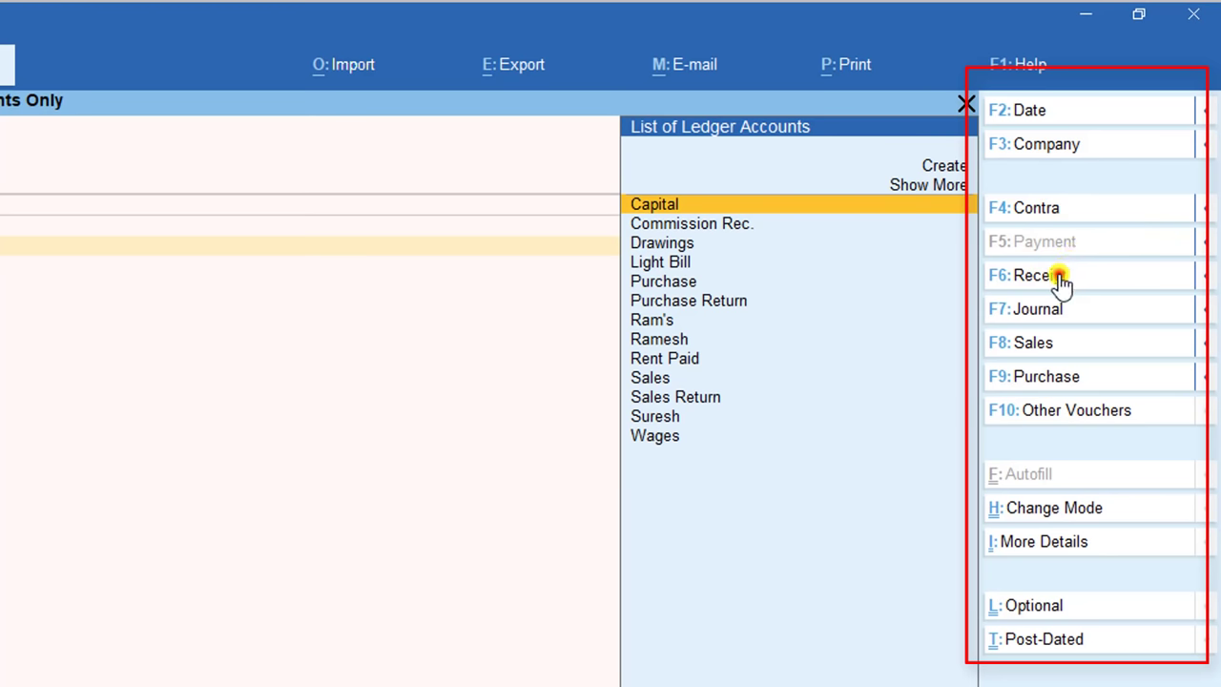
pyautogui.click(1059, 277)
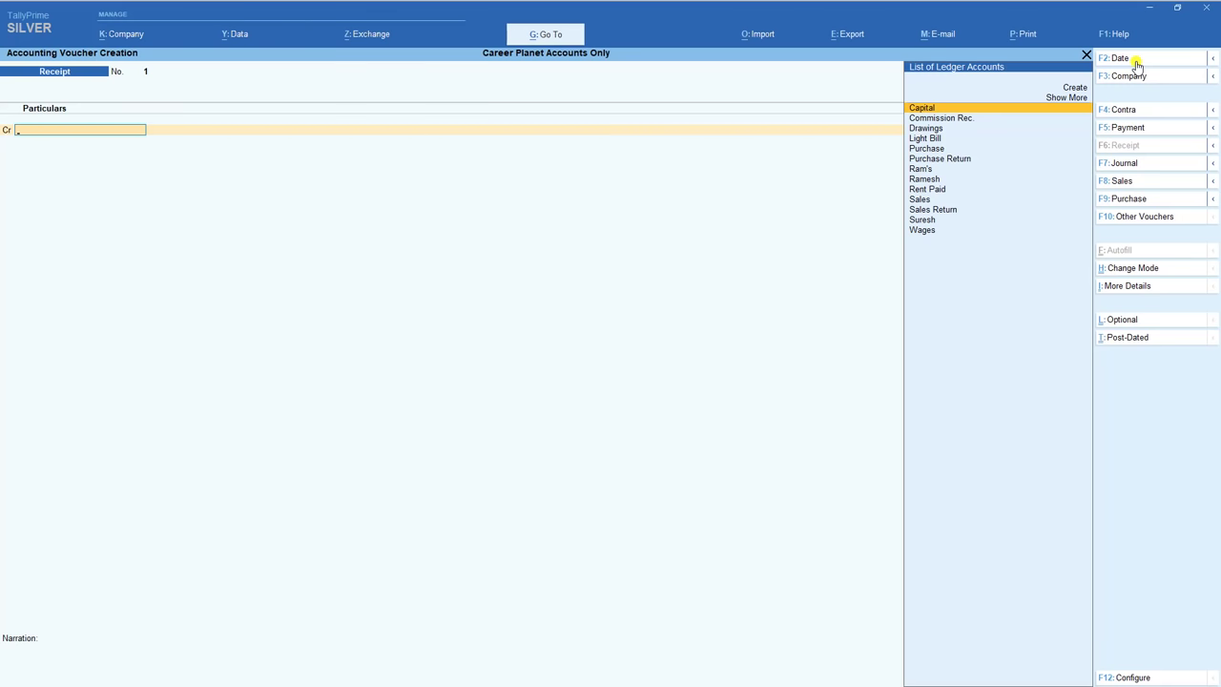
pyautogui.press('Return')
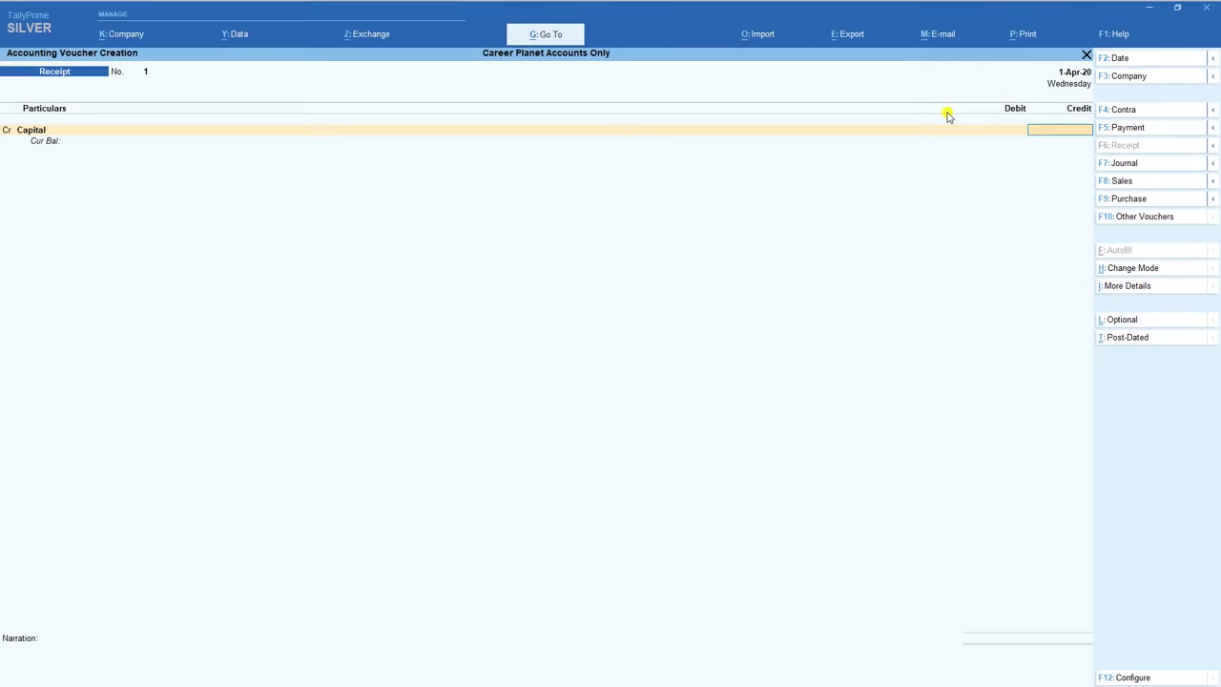
# Advance the receipt voucher's date one day at a time, to 2-Apr-20 and 3-Apr-20.
pyautogui.press('F2')
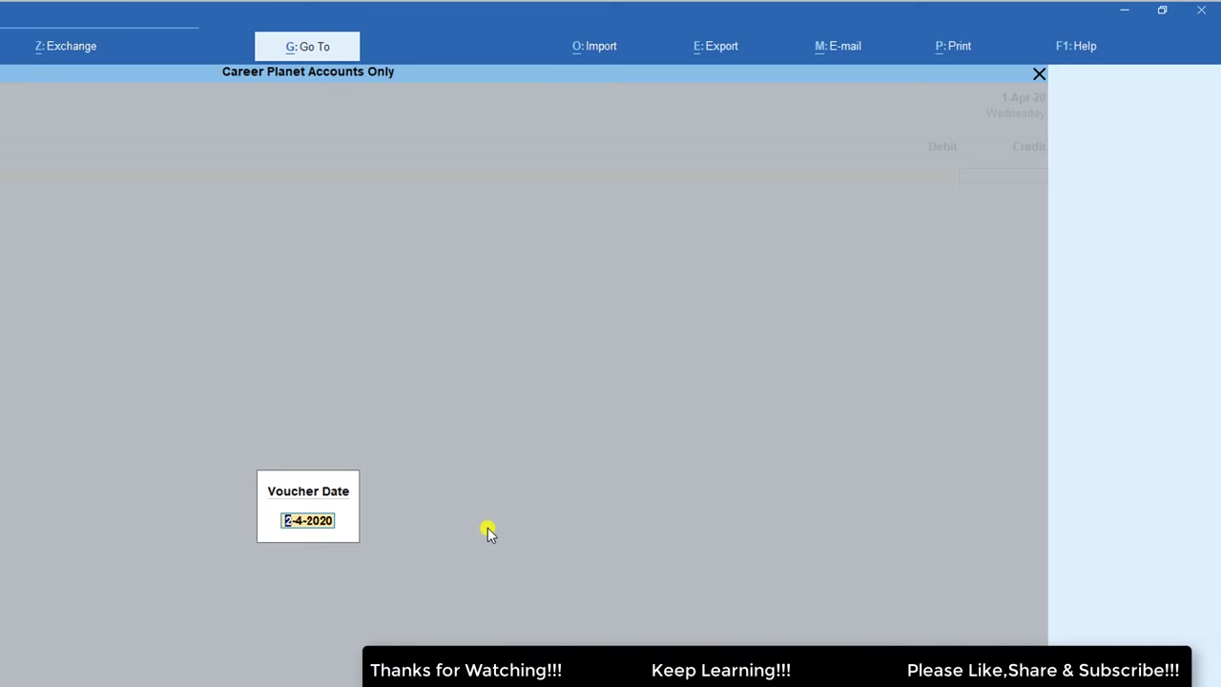
pyautogui.press('Return')
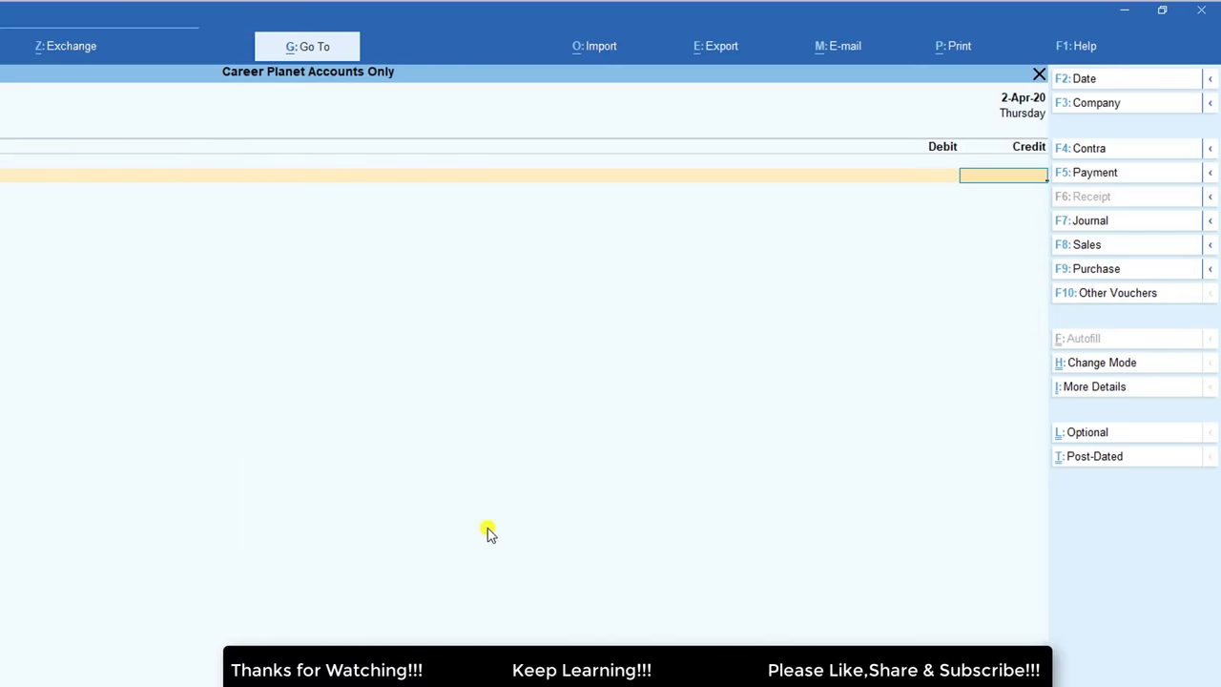
pyautogui.press('F2')
pyautogui.press('Return')
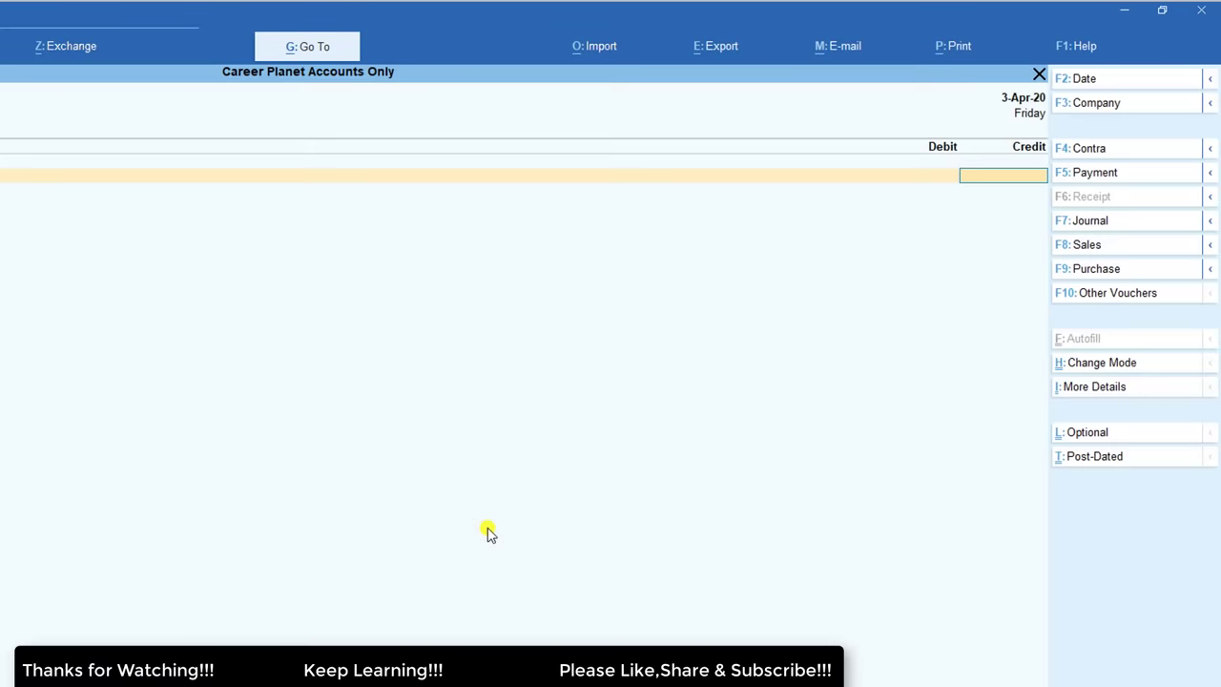
# Set the receipt voucher's date to 10-Apr-20 by day only, and to 10-May-20 by day and month.
pyautogui.press('F2')
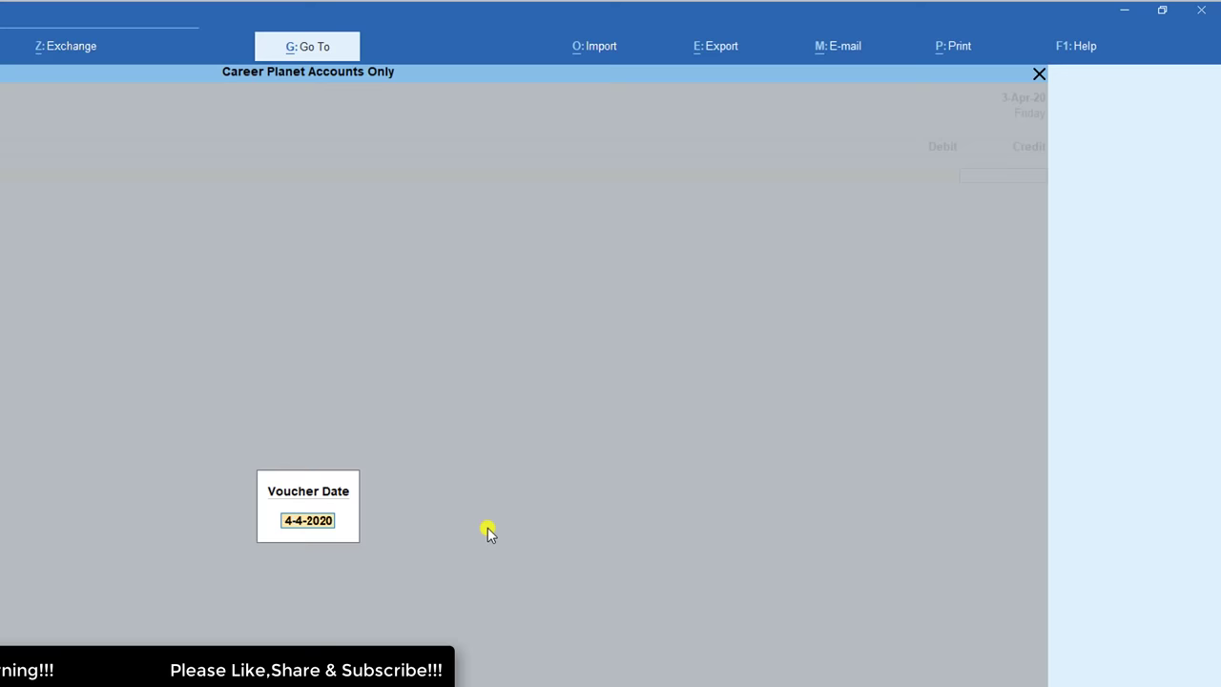
pyautogui.write('10')
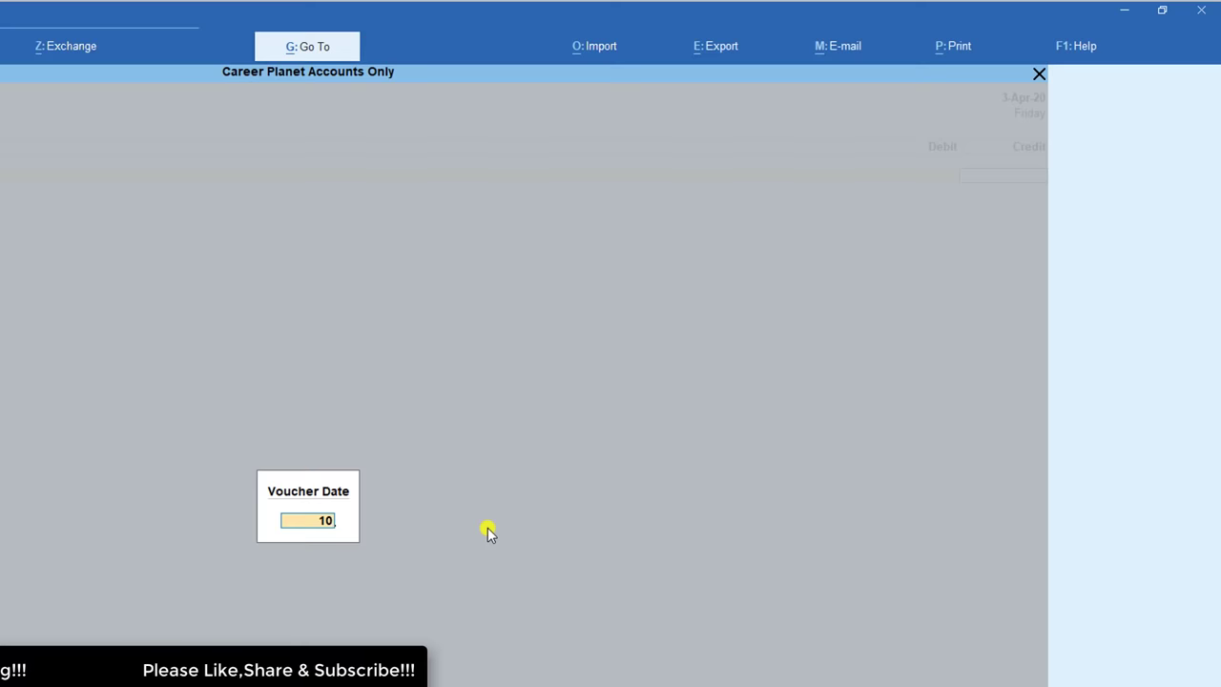
pyautogui.press('Return')
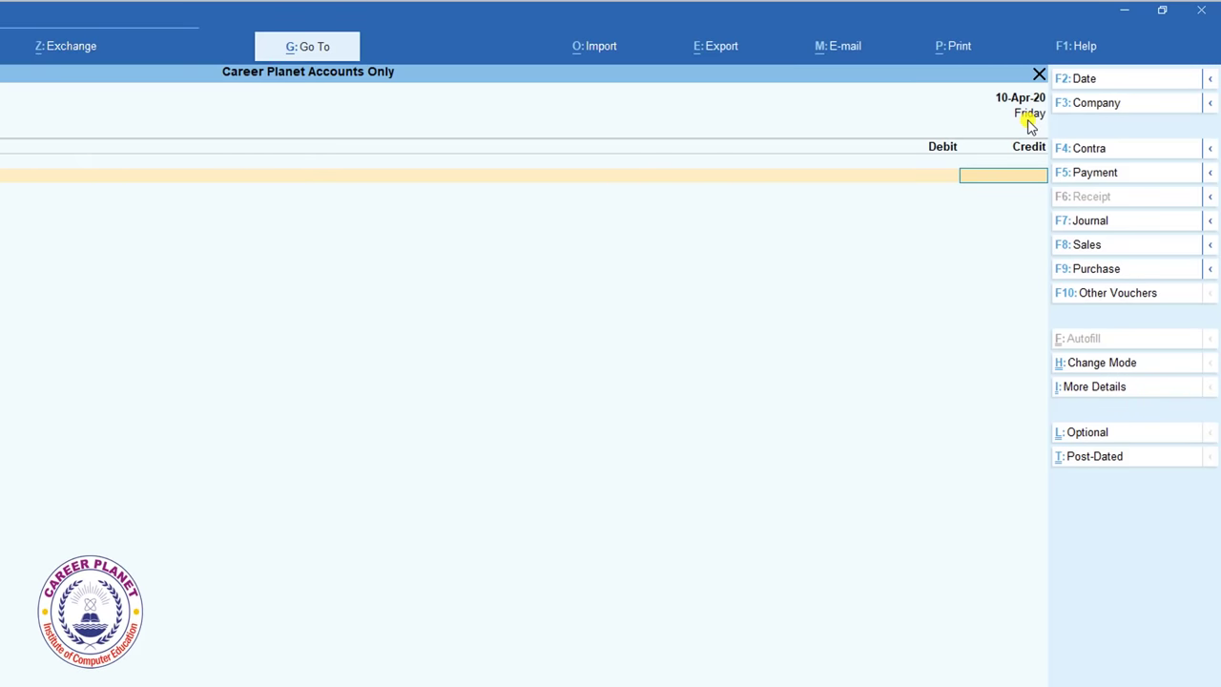
pyautogui.press('F2')
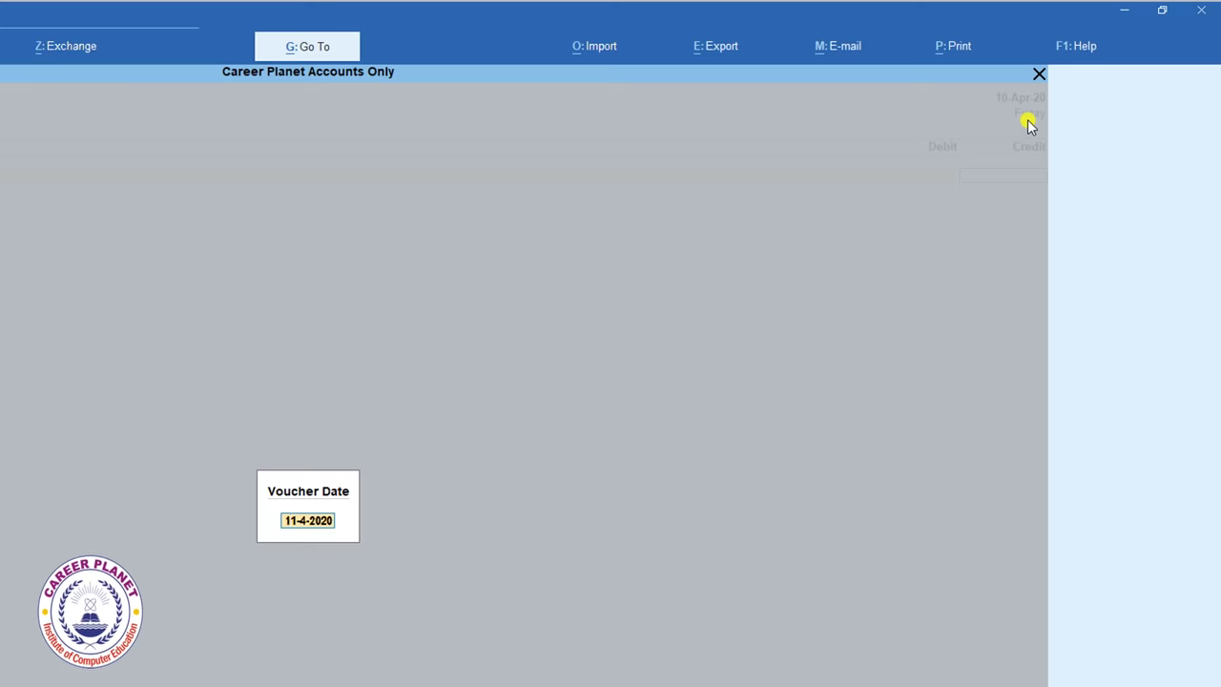
pyautogui.write('10-5')
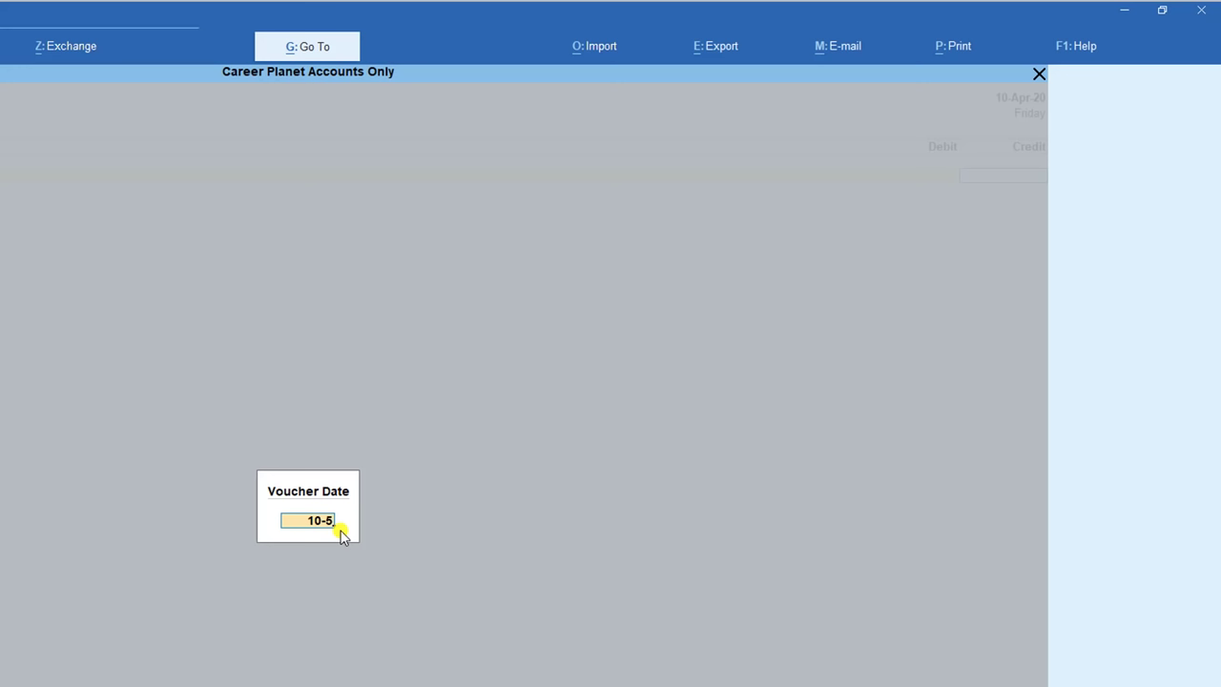
pyautogui.press('Return')
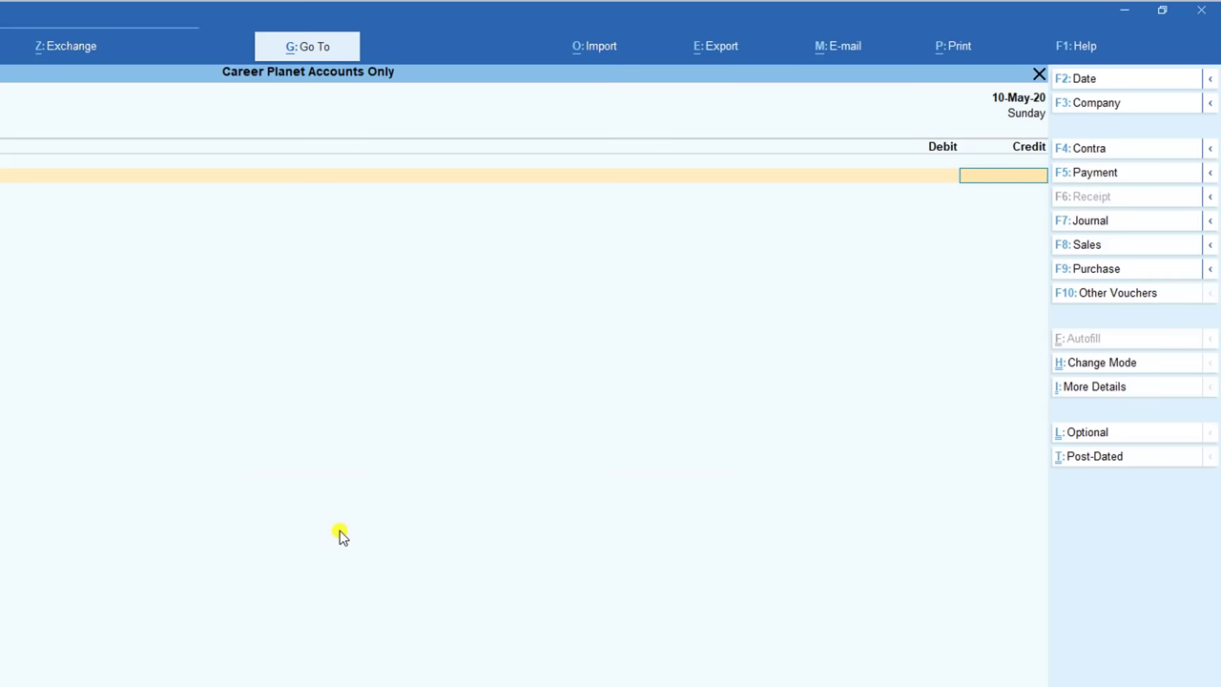
# Set the receipt voucher's date to 10 January 2021, entering only the day and month.
pyautogui.press('F2')
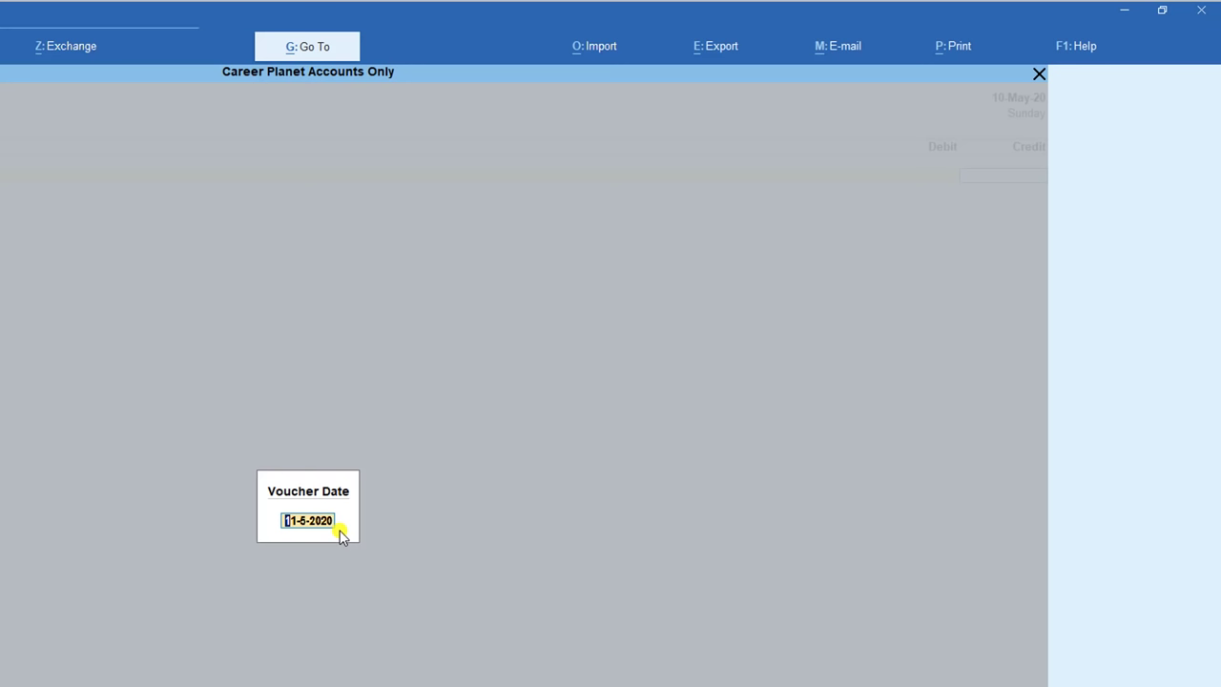
pyautogui.write('10-1')
pyautogui.press('Return')
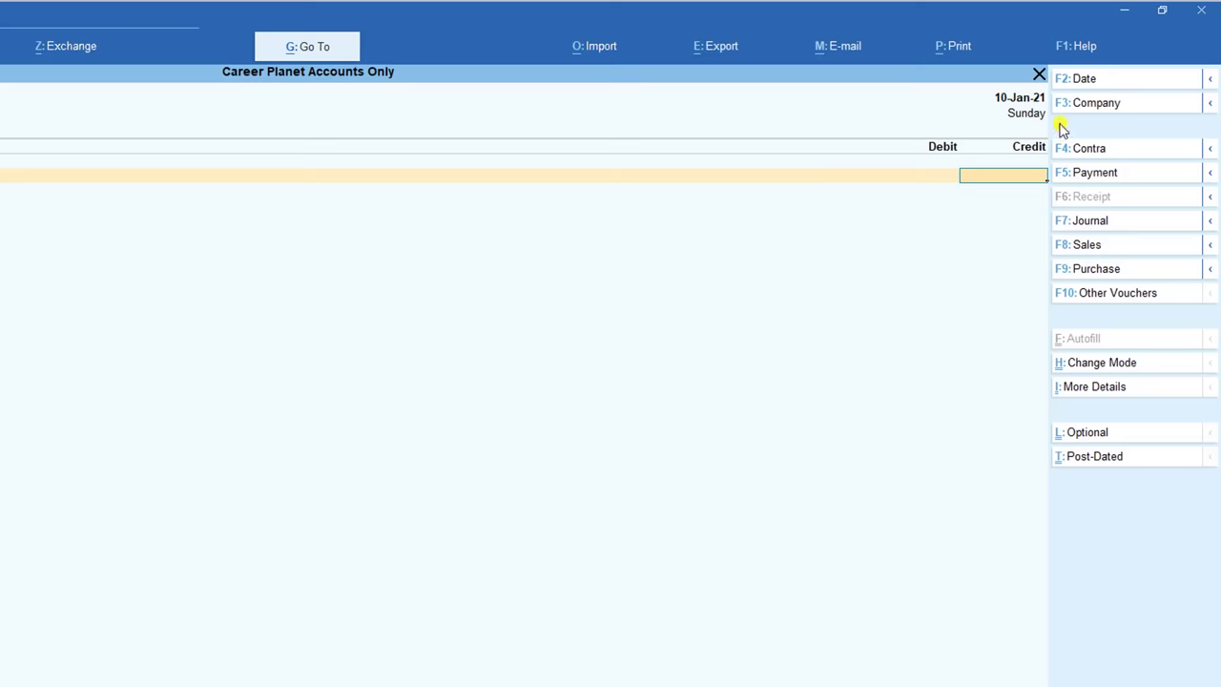
pyautogui.press('F2')
pyautogui.press('BackSpace')
pyautogui.press('Escape')
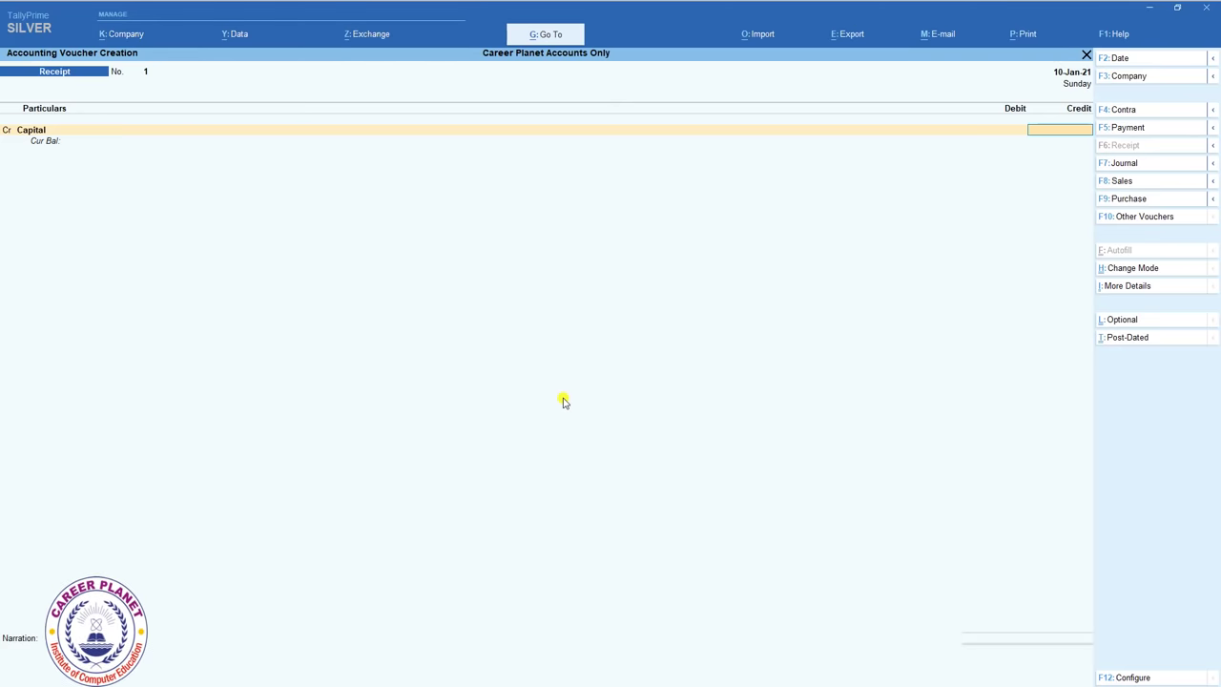
# Complete the Capital receipt voucher and save it.
pyautogui.press('Return')
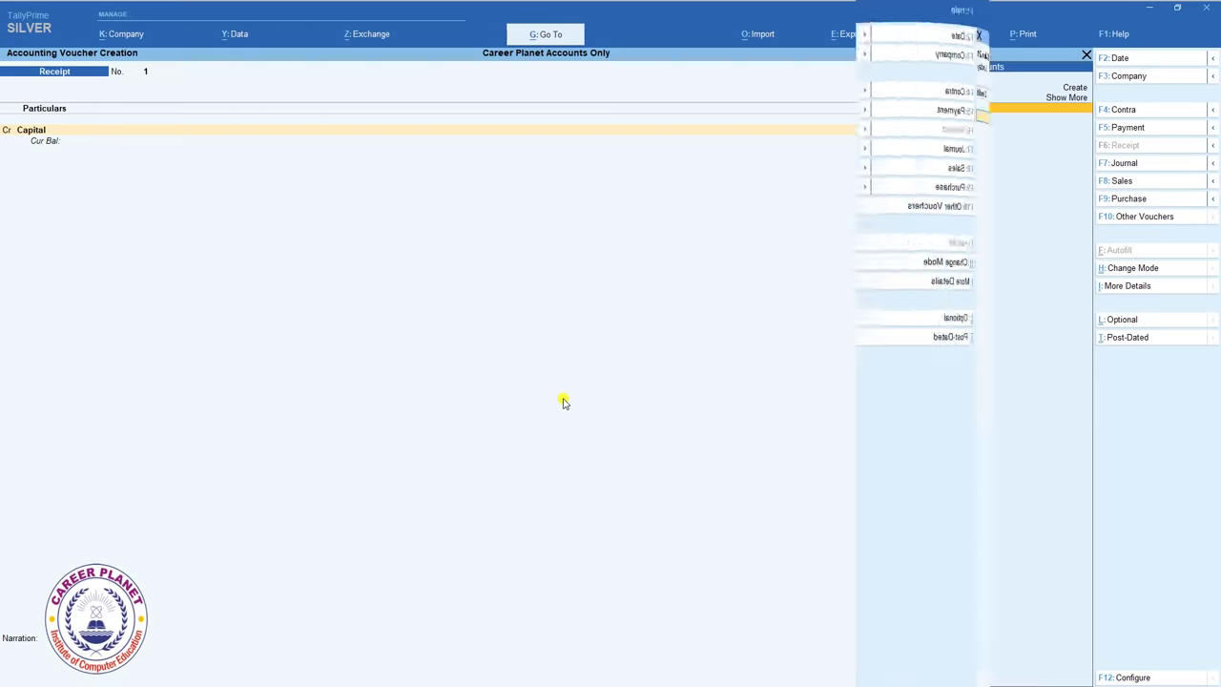
pyautogui.press('Return')
pyautogui.press('Return')
pyautogui.press('Return')
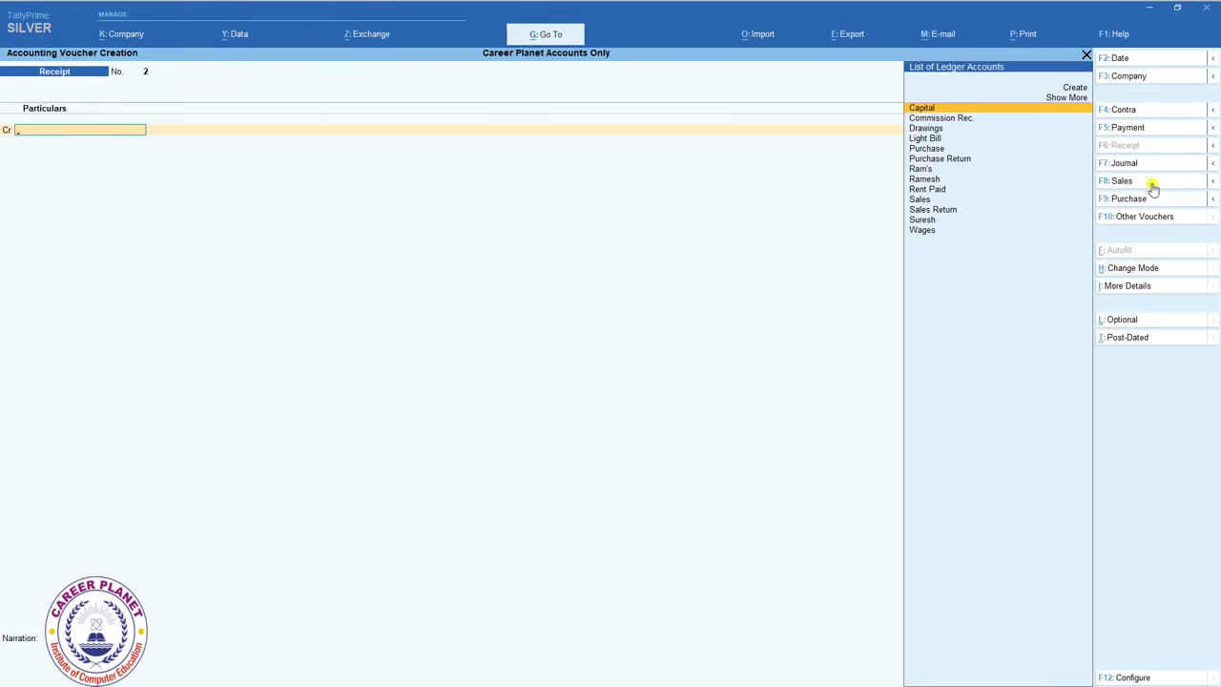
# Open a Contra voucher and choose Cash as the credited ledger.
pyautogui.click(1138, 113)
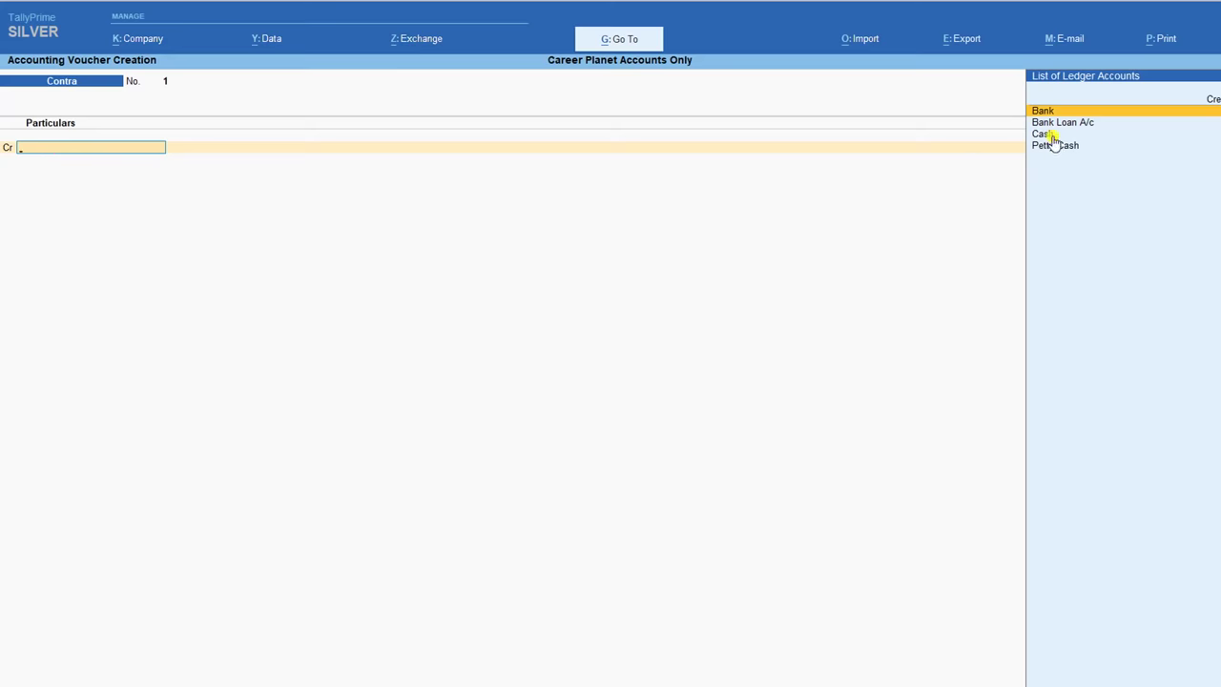
pyautogui.write('C')
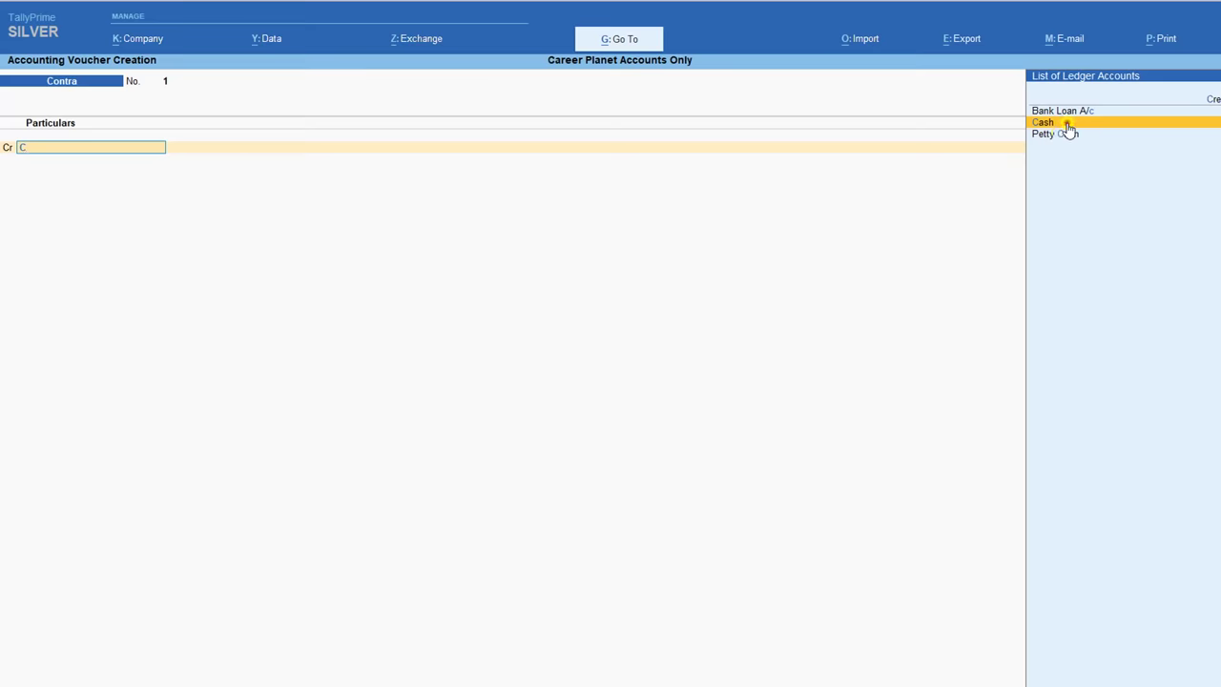
pyautogui.click(1062, 123)
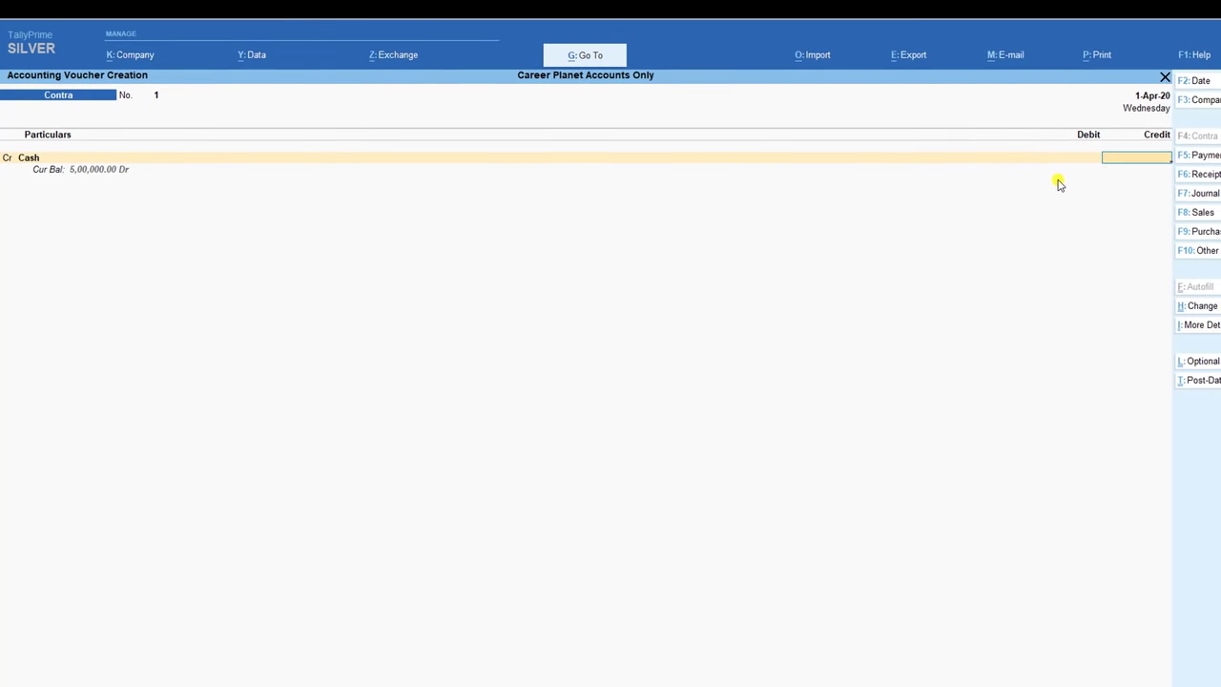
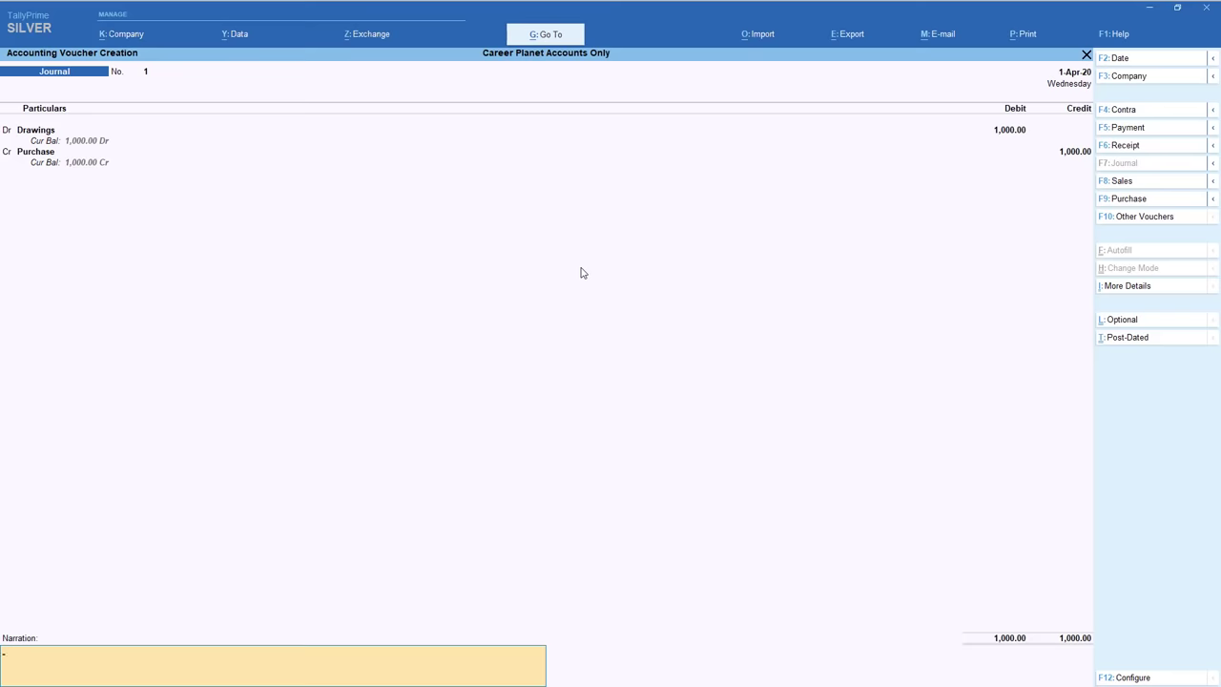
# Save the Journal voucher for Drawings and Purchase without a narration.
pyautogui.press('Return')
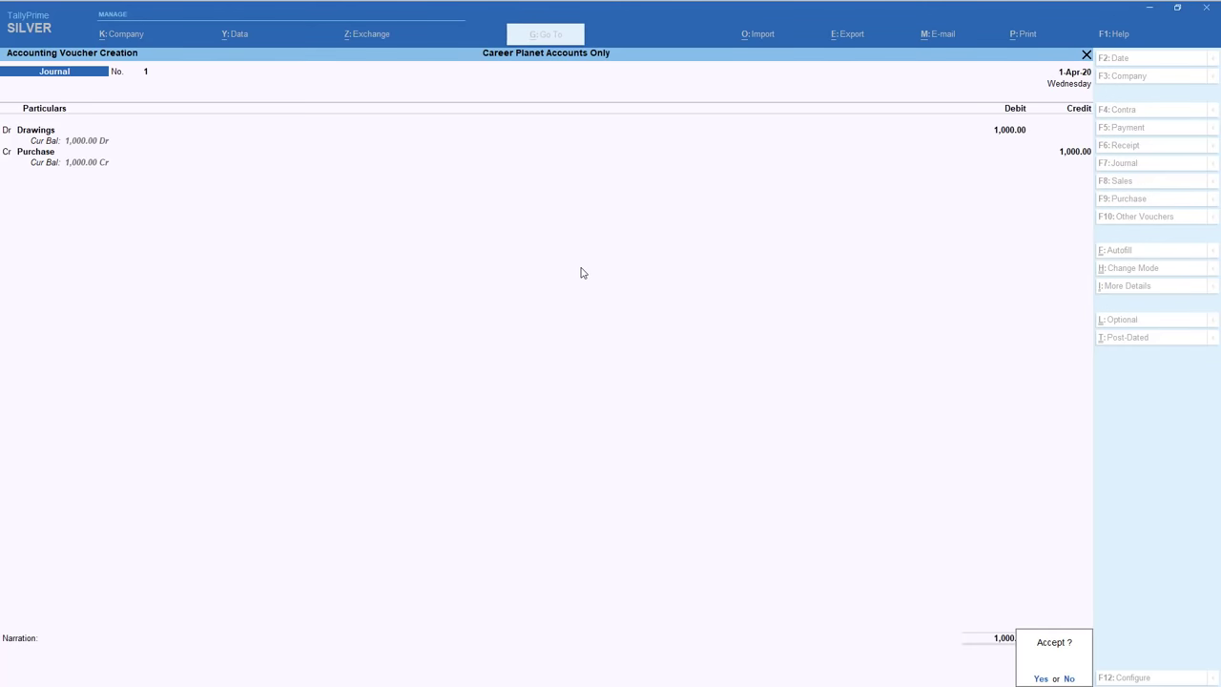
pyautogui.press('y')
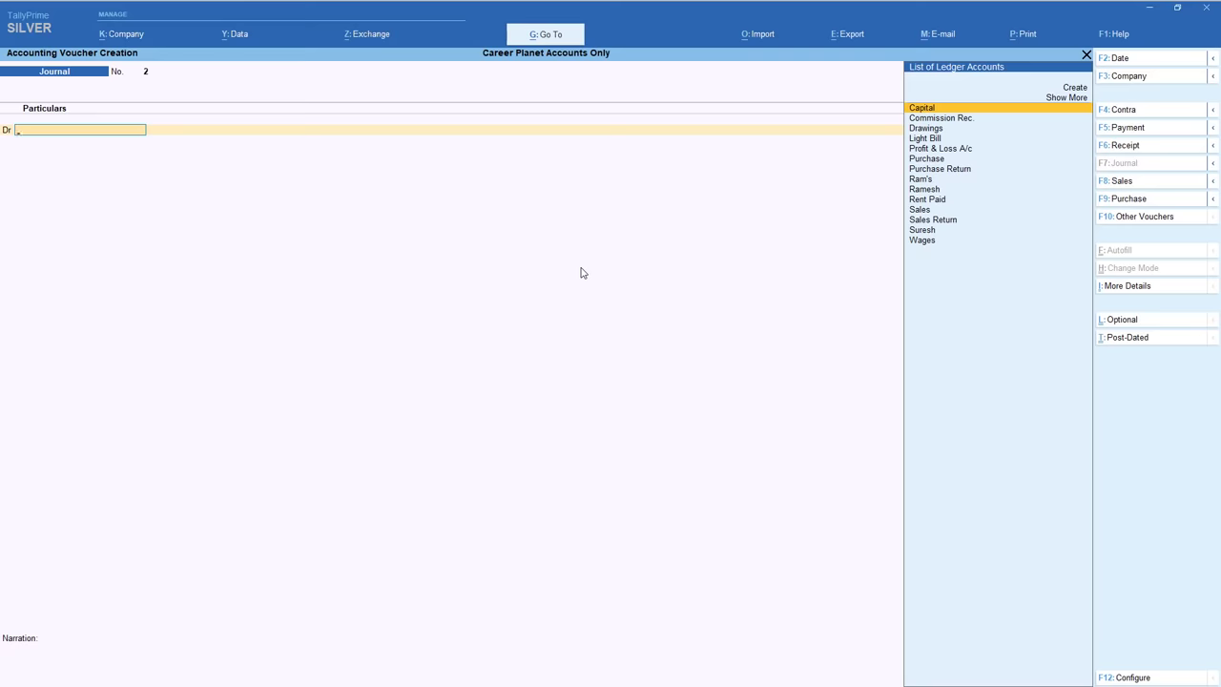
# Open a Sales voucher and change its mode from Accounting Invoice to As Voucher.
pyautogui.press('F8')
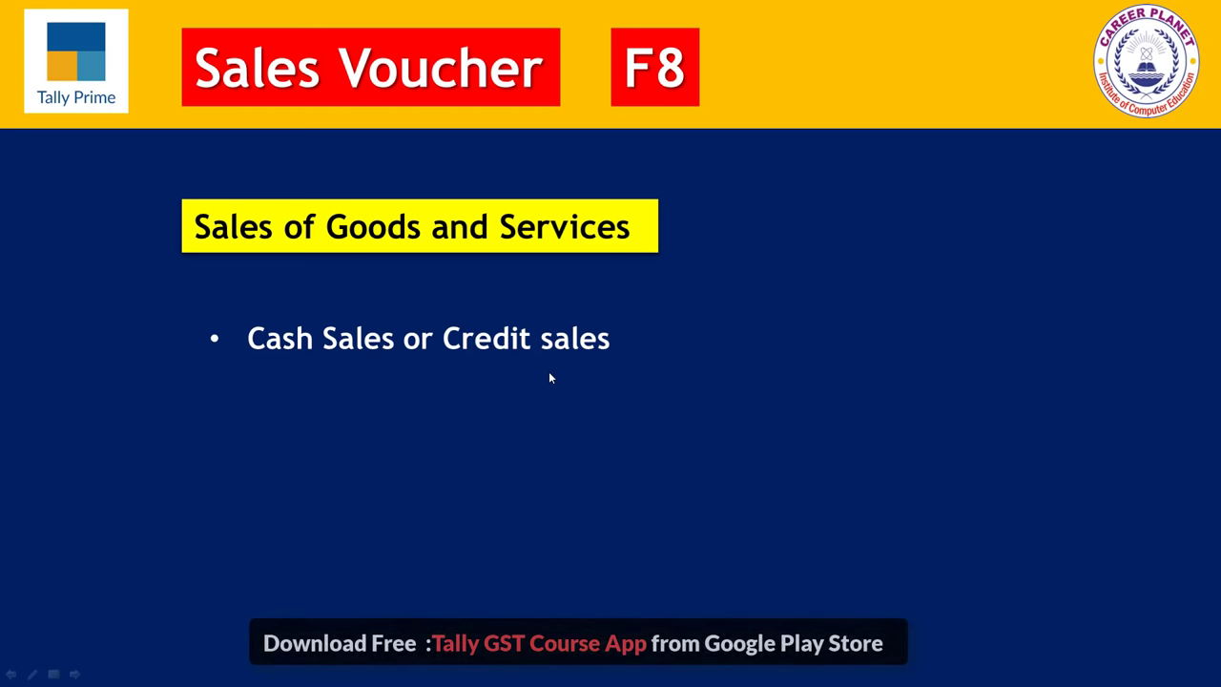
pyautogui.hotkey('alt', 'Tab')
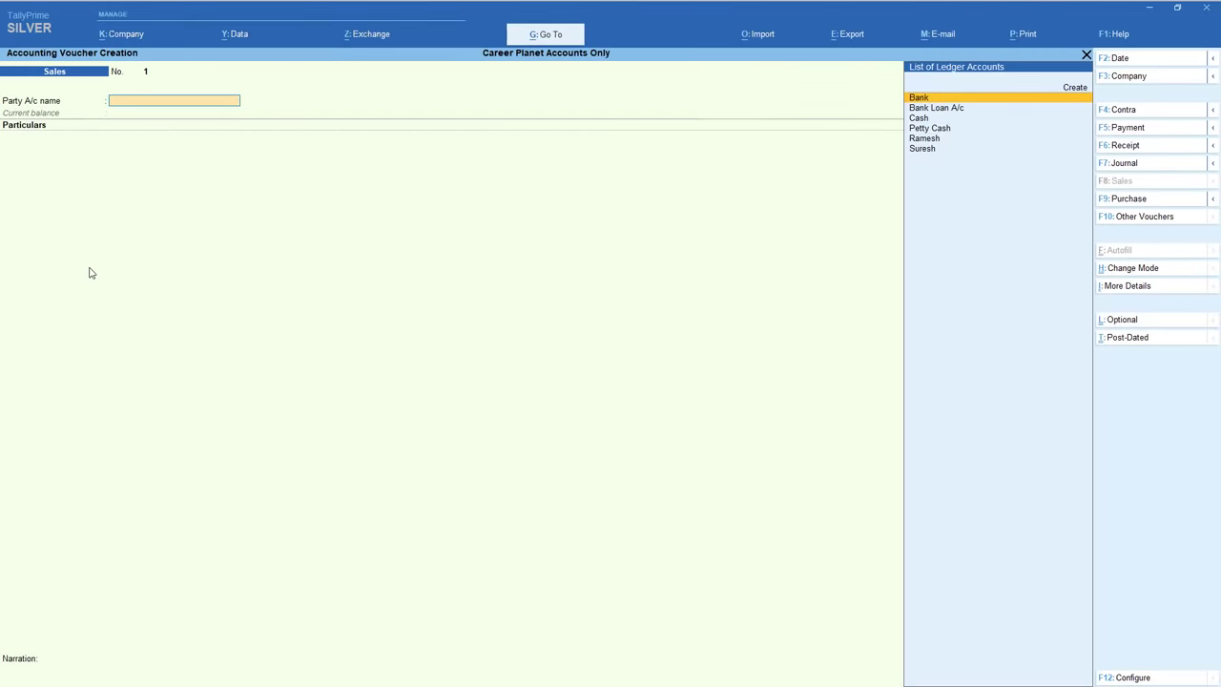
pyautogui.press('ctrl')
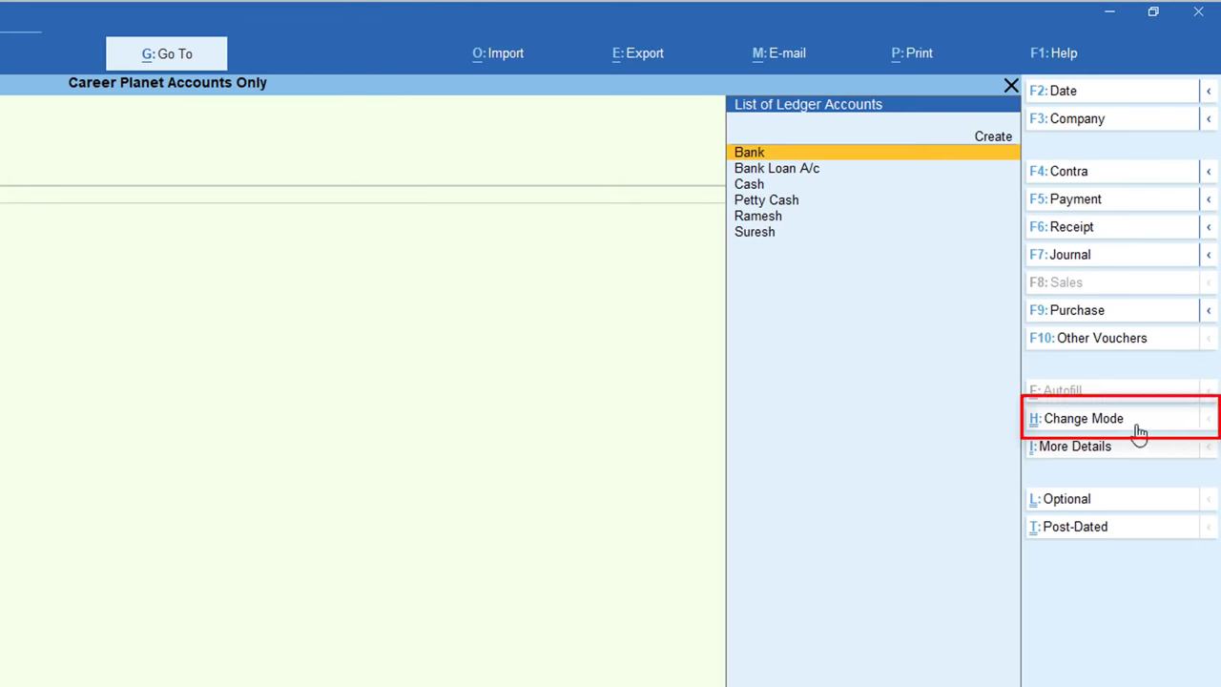
pyautogui.hotkey('ctrl', 'h')
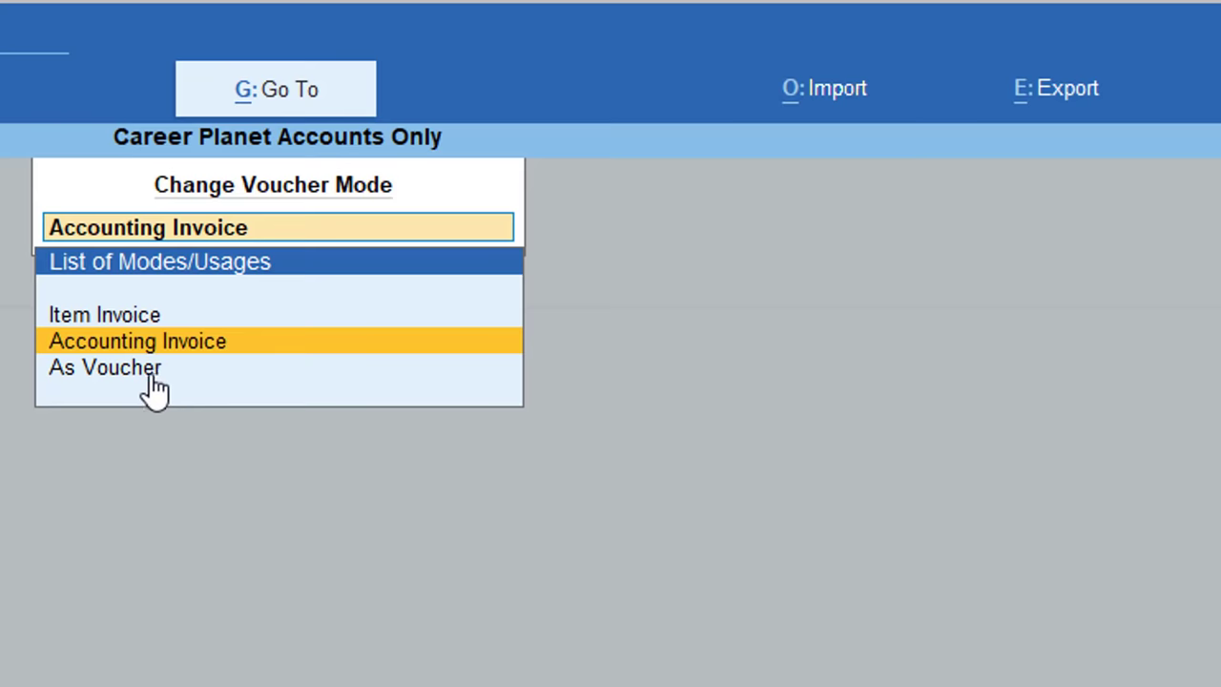
pyautogui.press('Down')
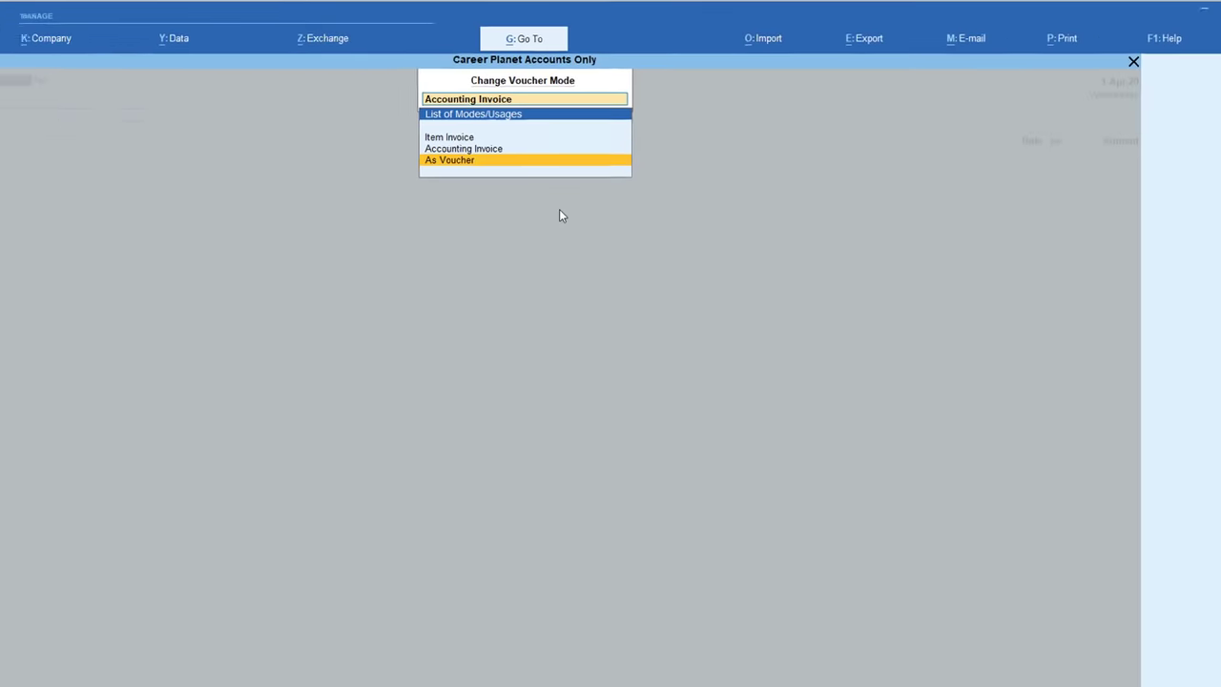
pyautogui.press('Return')
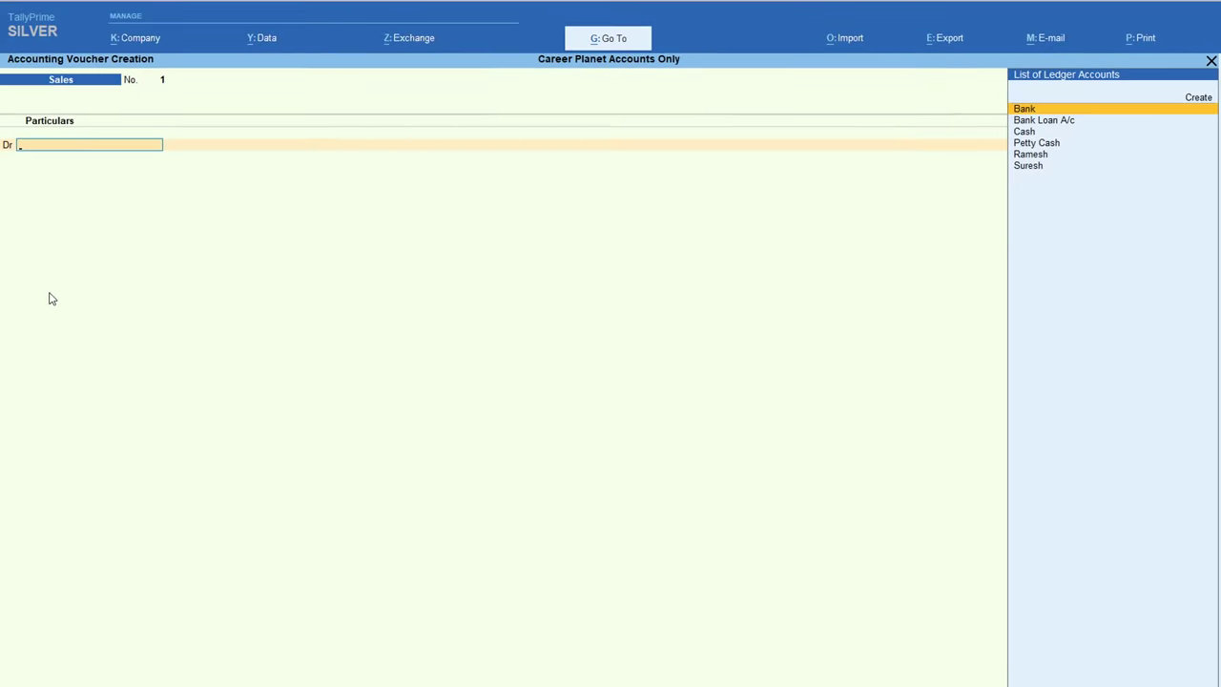
# Debit the first customer's ledger 1,000 in the Sales voucher, with bill-wise New Ref 1 and no due date.
pyautogui.write('r')
pyautogui.press('Return')
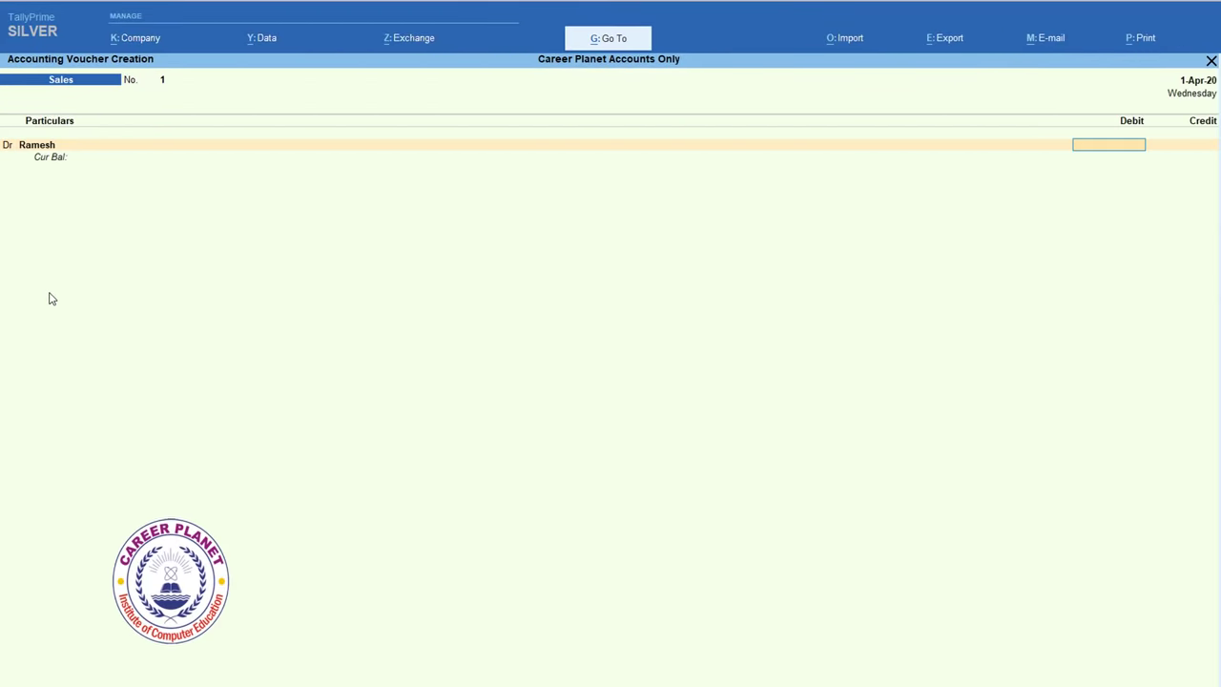
pyautogui.write('1,000')
pyautogui.press('Return')
pyautogui.press('Return')
pyautogui.press('Return')
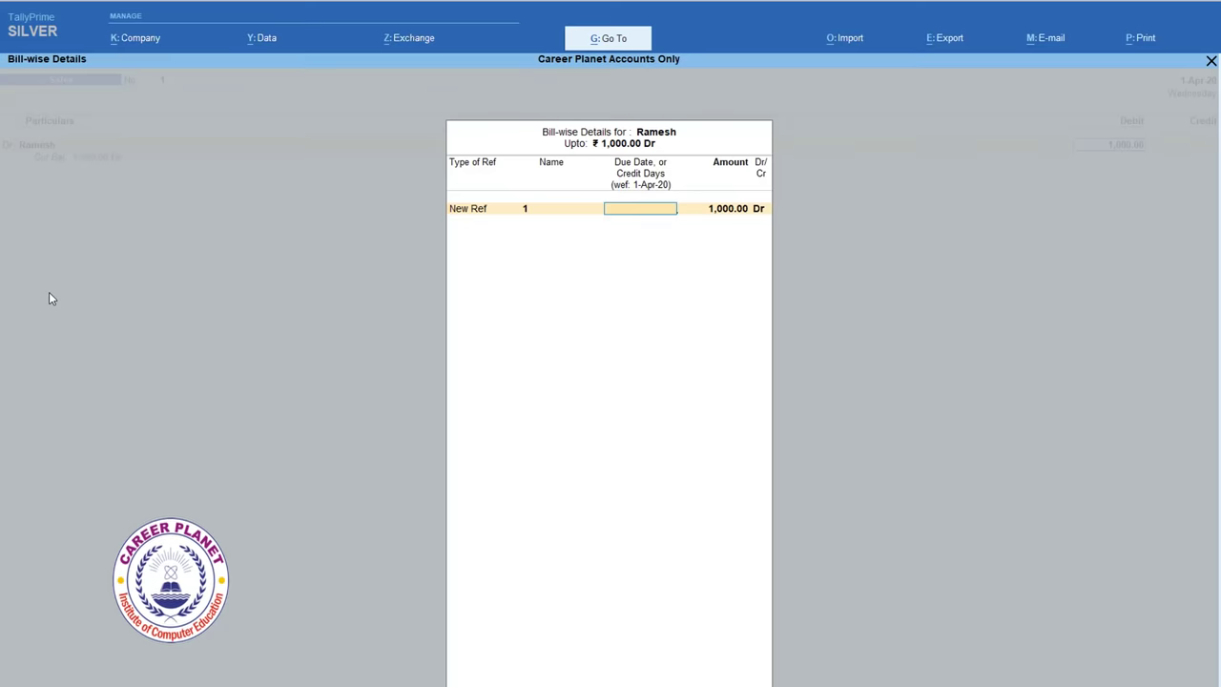
pyautogui.press('Return')
pyautogui.press('Return')
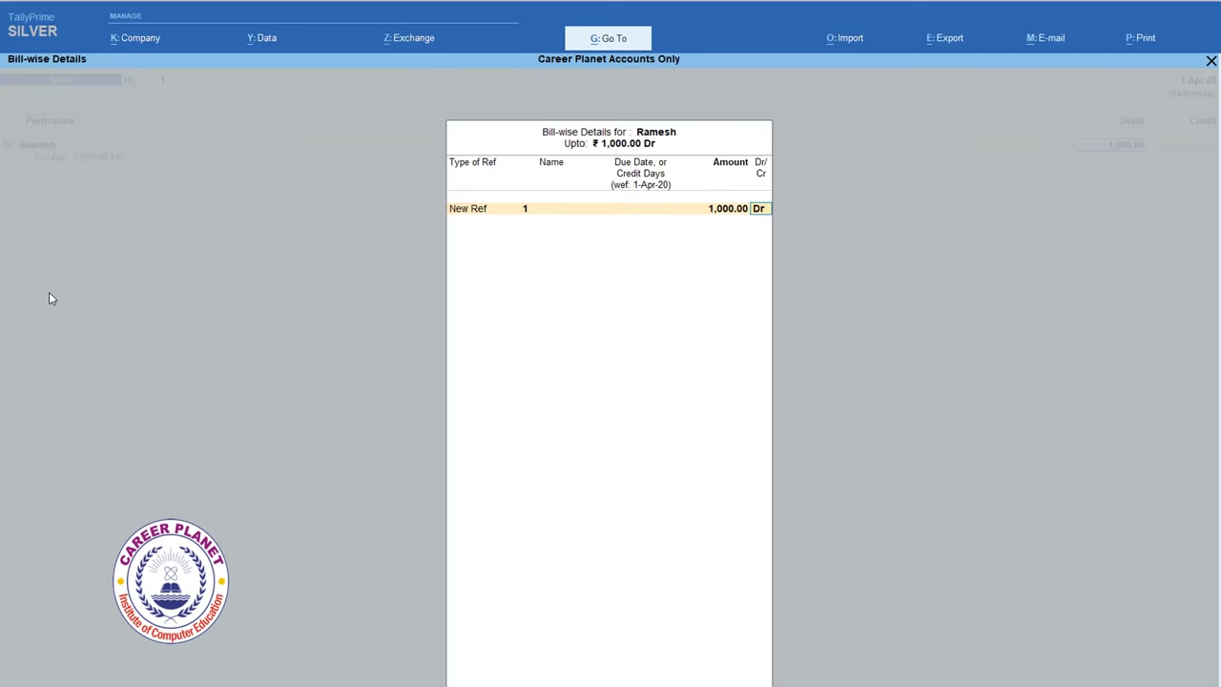
pyautogui.press('Return')
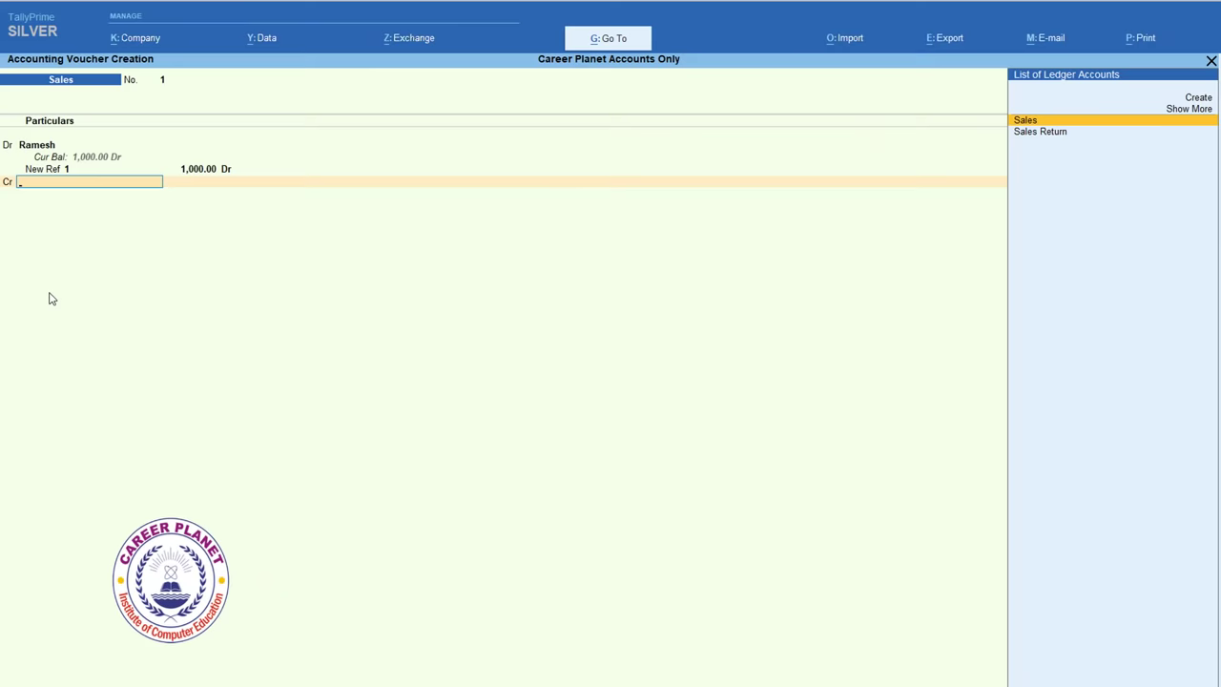
# Credit the Sales ledger 1,000 and leave its inventory allocations empty.
pyautogui.press('Return')
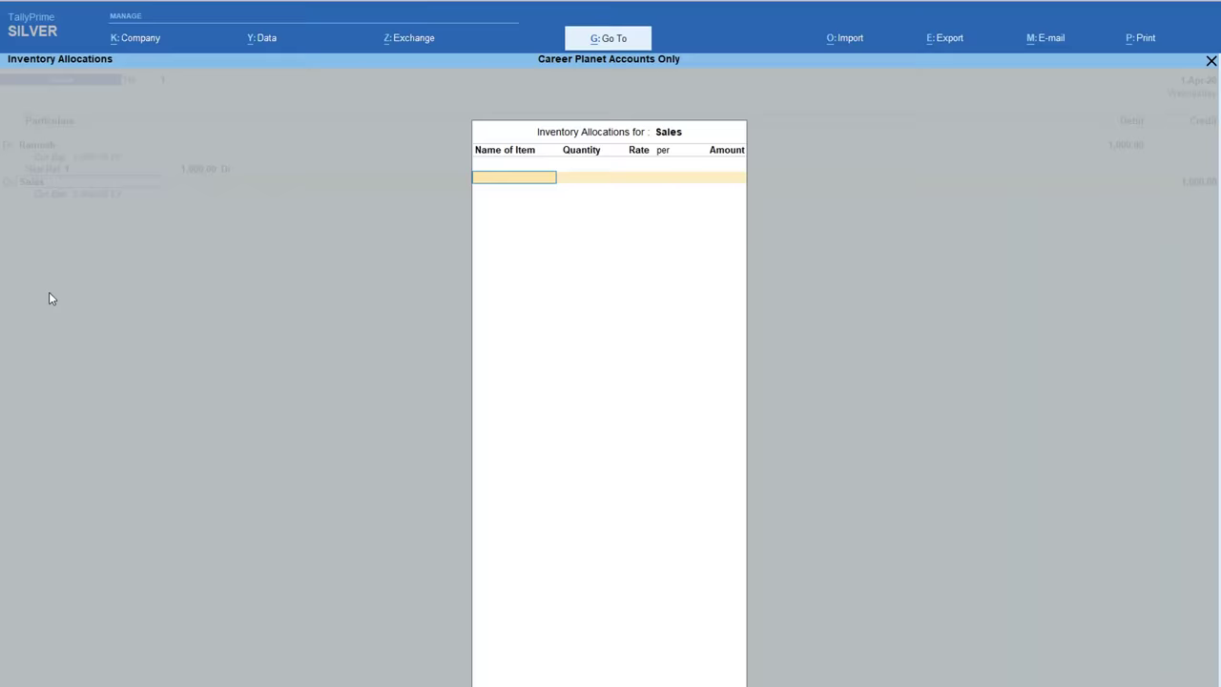
pyautogui.press('Return')
pyautogui.press('Return')
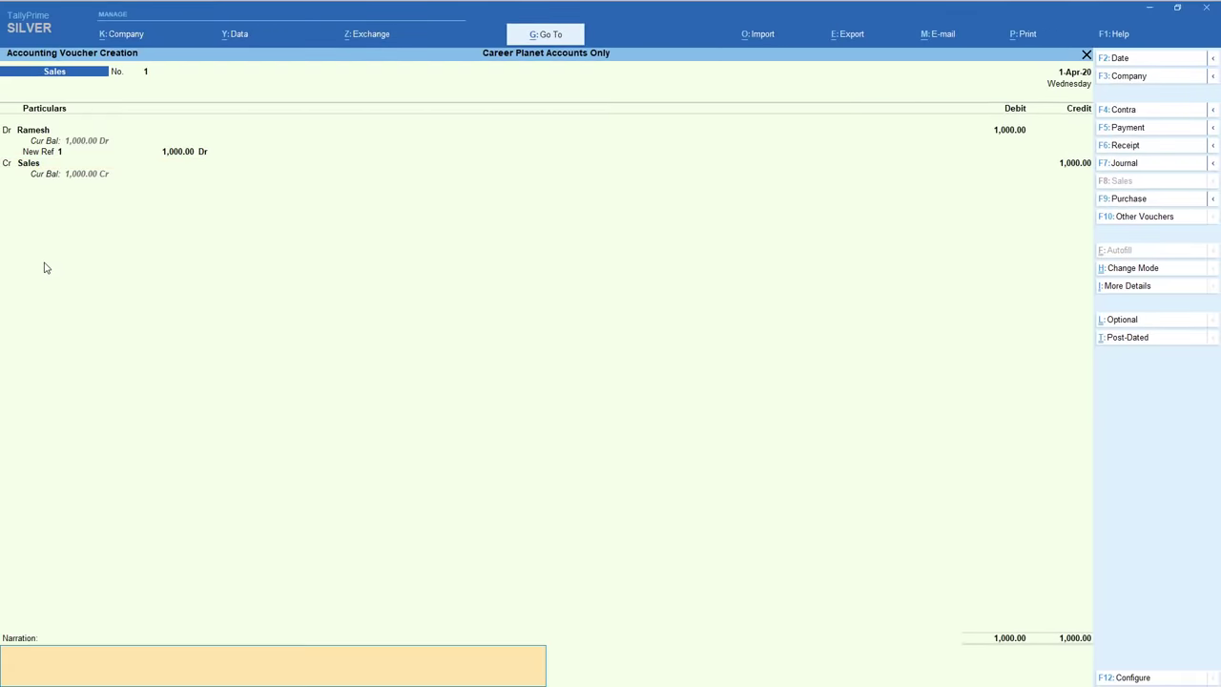
# Save the Sales voucher without a narration.
pyautogui.press('Return')
pyautogui.press('Return')
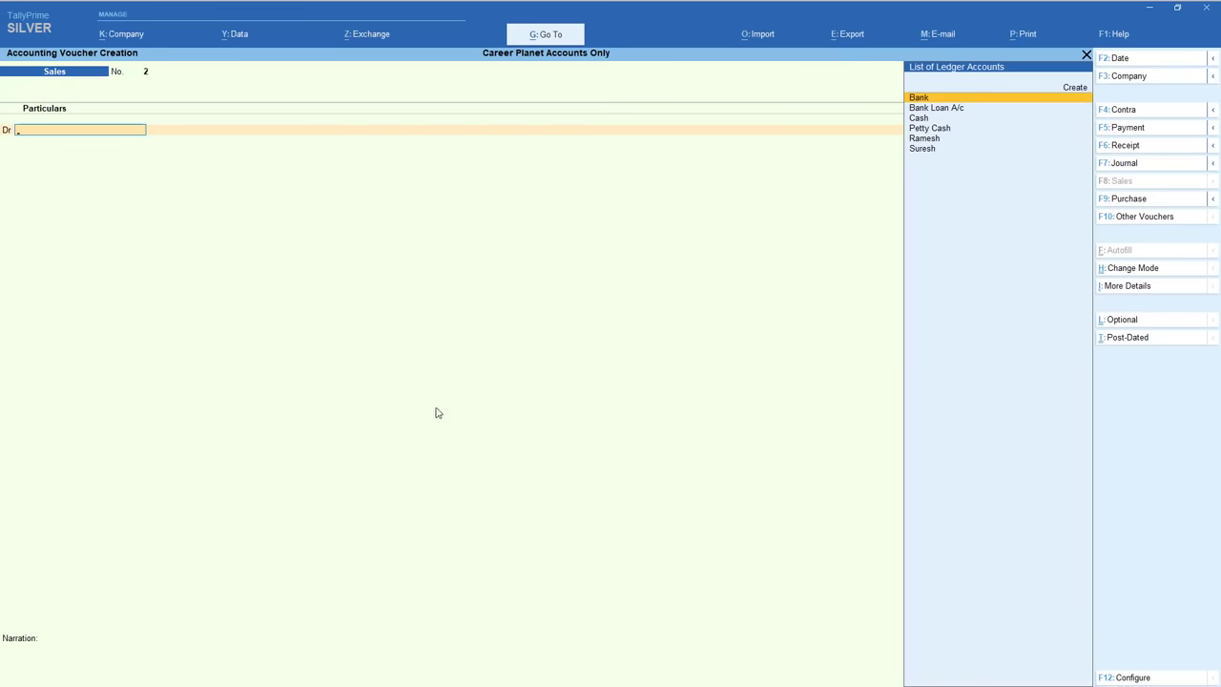
# Open a Purchase voucher in As Voucher mode, leaving the supplier invoice number and date blank.
pyautogui.click(1114, 198)
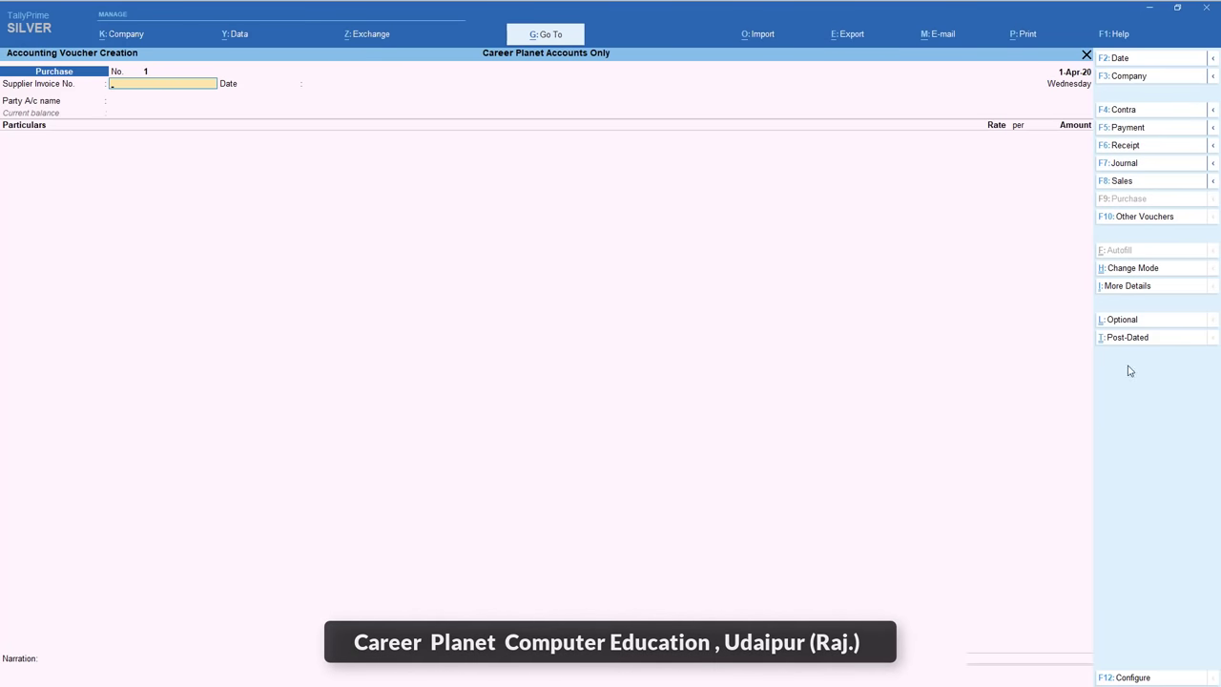
pyautogui.click(1157, 274)
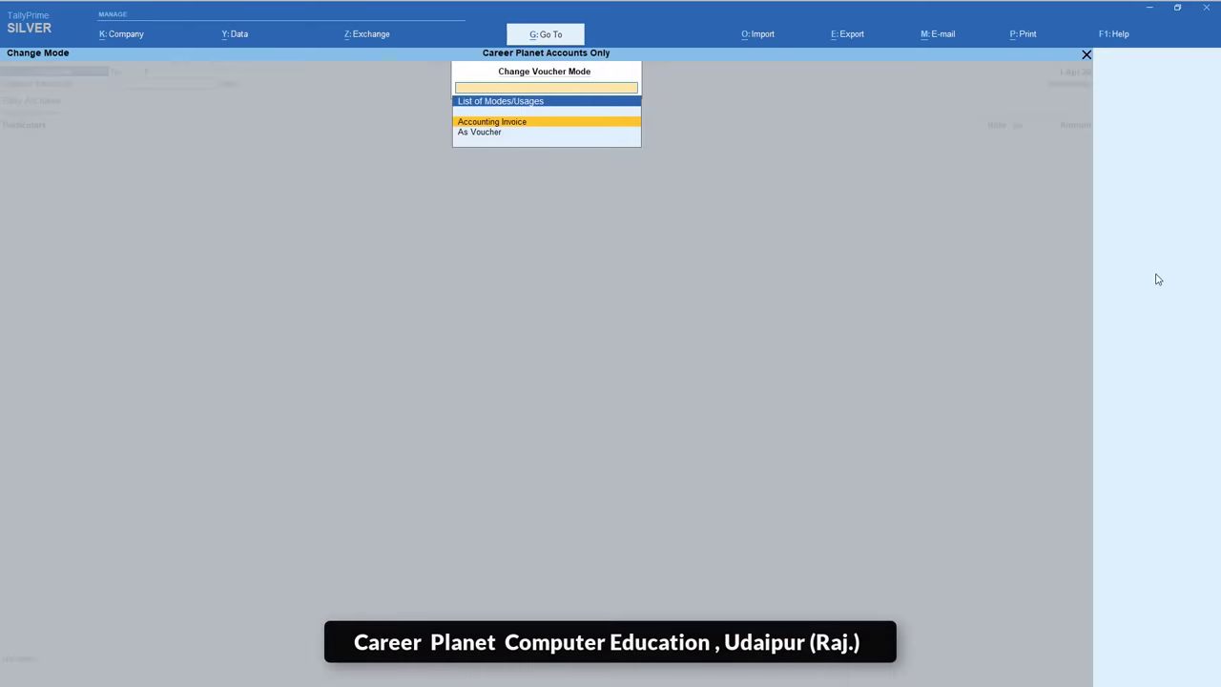
pyautogui.click(488, 132)
pyautogui.click(497, 134)
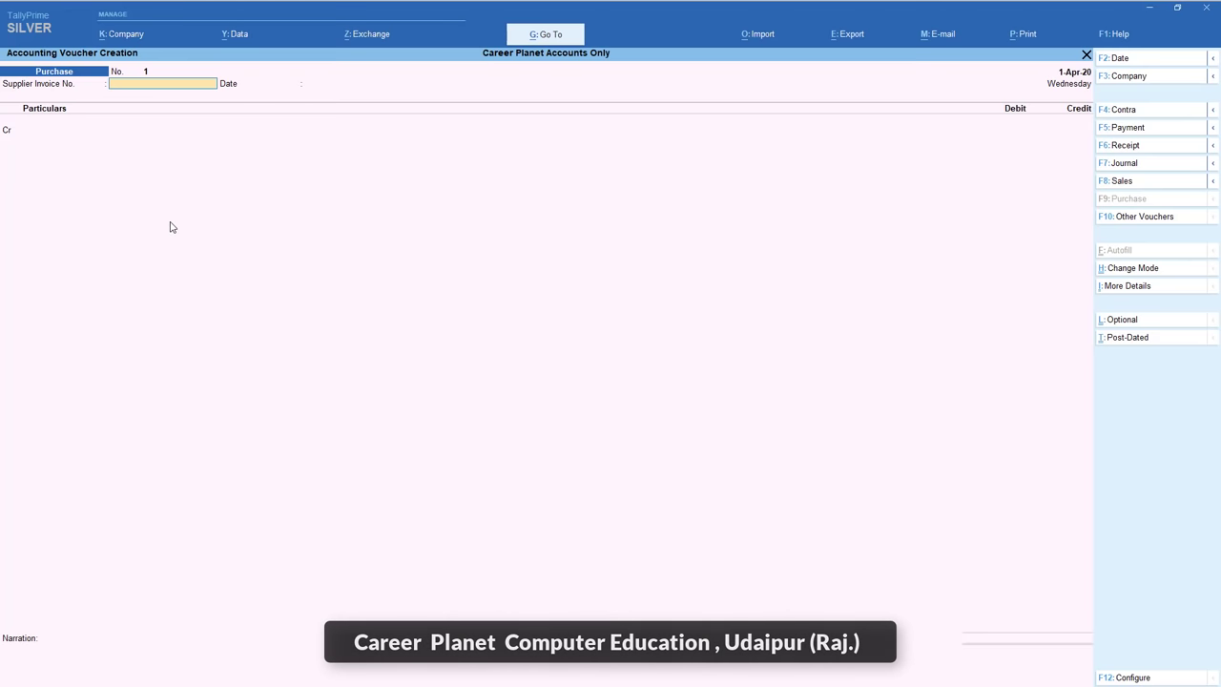
pyautogui.press('Return')
pyautogui.press('Return')
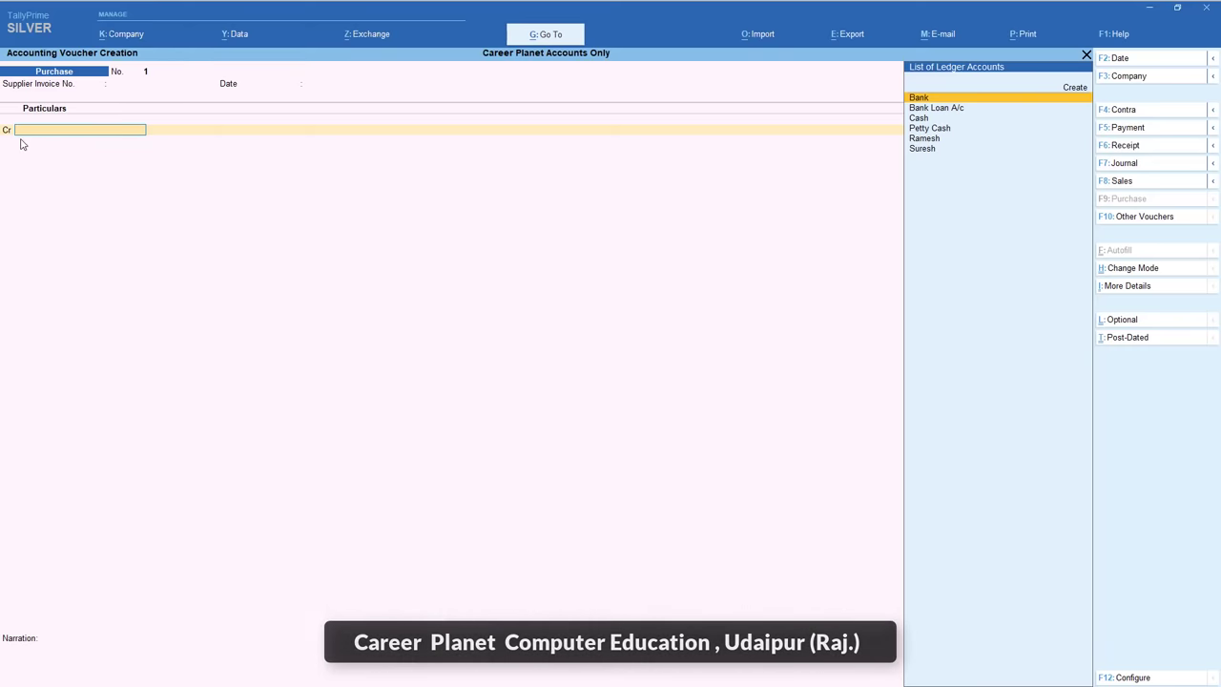
# Credit the supplier's ledger 1,000 in the Purchase voucher, with bill-wise New Ref 1 and no due date.
pyautogui.press('Down')
pyautogui.press('Down')
pyautogui.press('Down')
pyautogui.press('Down')
pyautogui.press('Down')
pyautogui.press('Return')
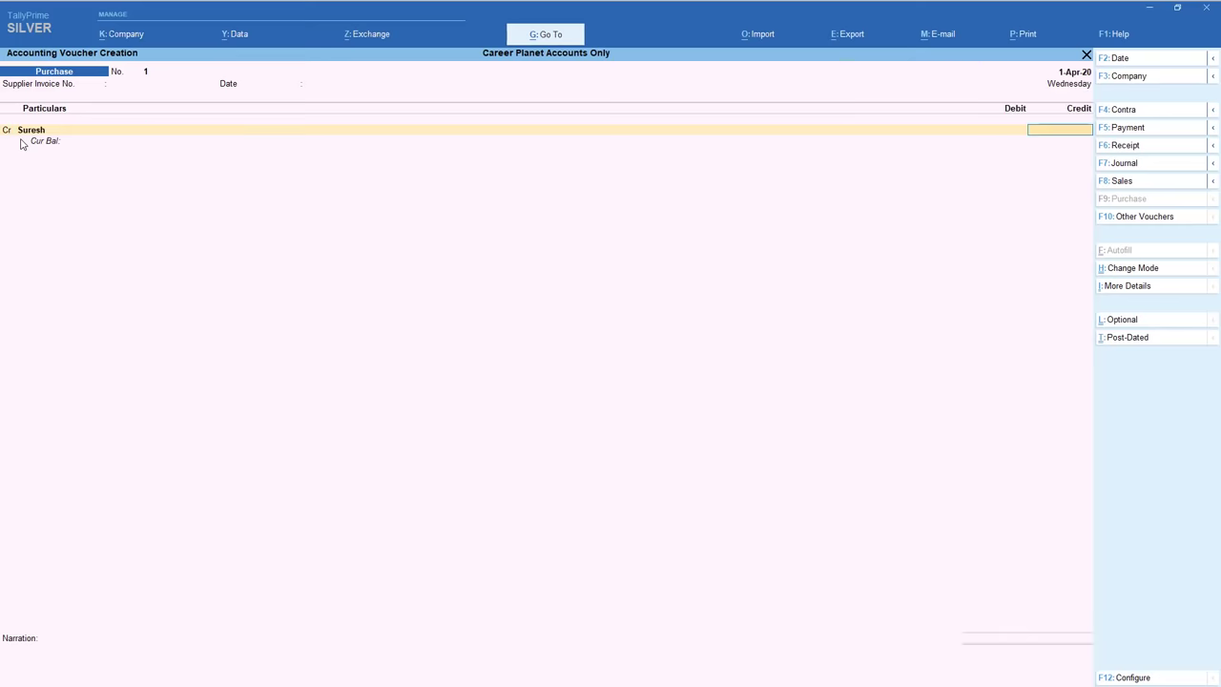
pyautogui.write('1000')
pyautogui.press('Return')
pyautogui.press('Return')
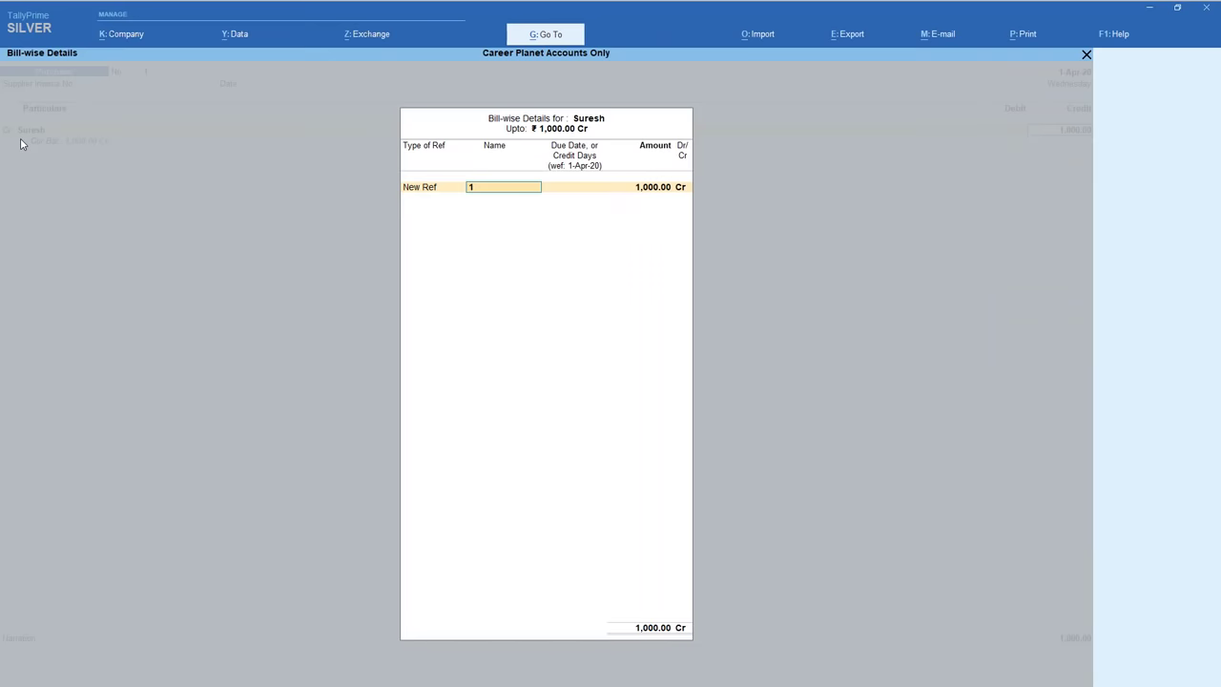
pyautogui.press('Return')
pyautogui.press('Return')
pyautogui.press('Return')
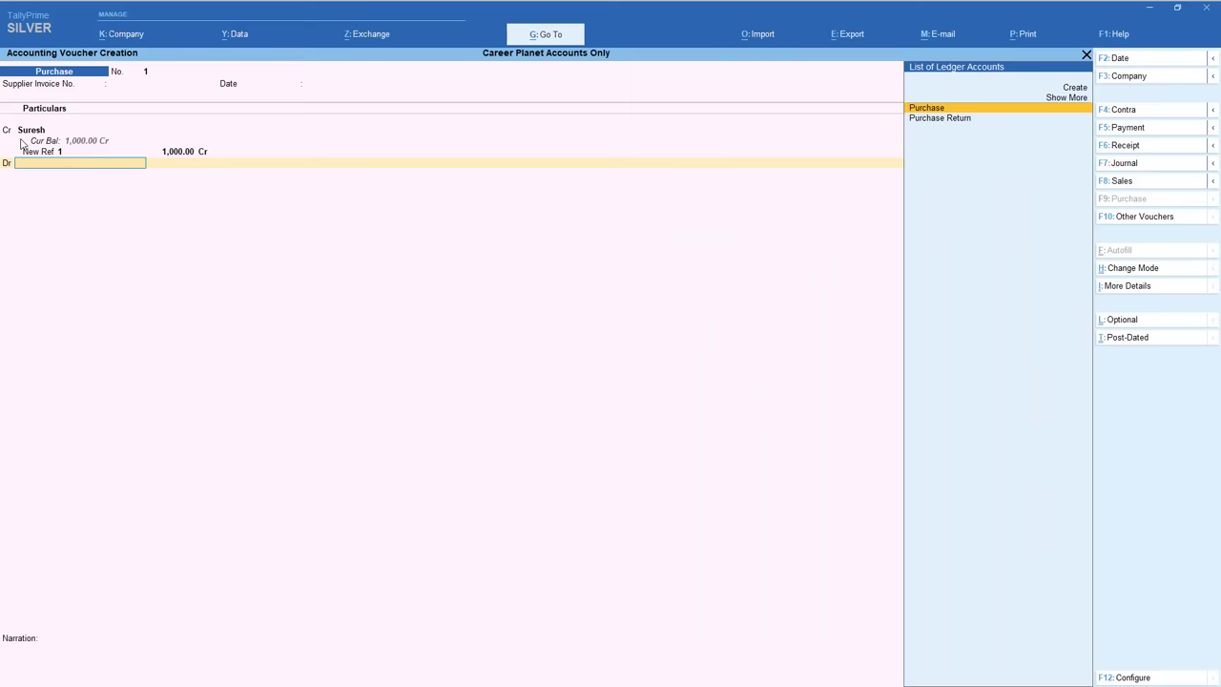
# Debit the Purchase ledger 1,000 and save the Purchase voucher without a narration.
pyautogui.press('Return')
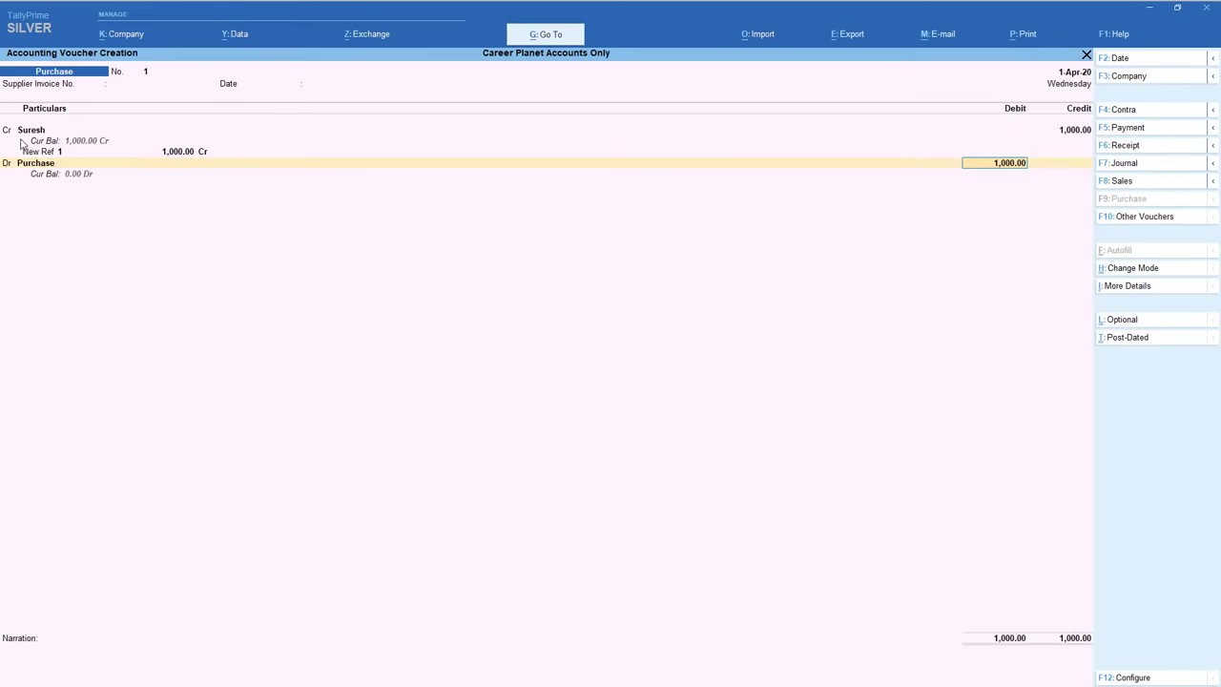
pyautogui.press('Return')
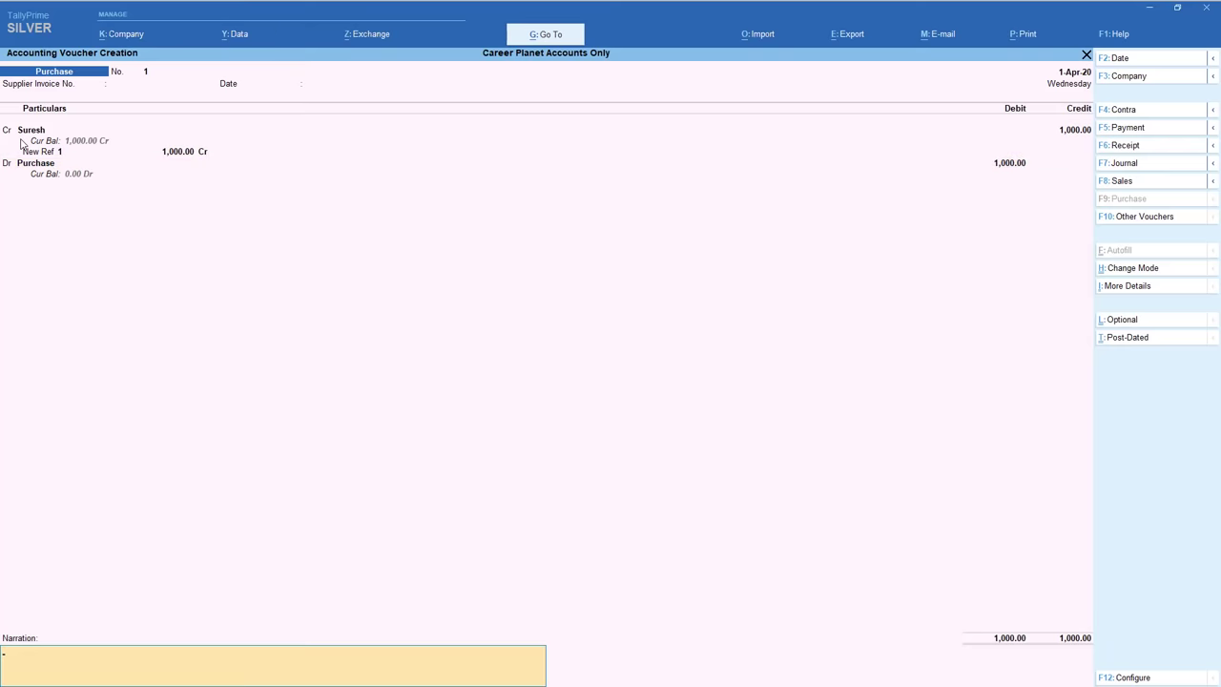
pyautogui.press('Return')
pyautogui.press('Return')
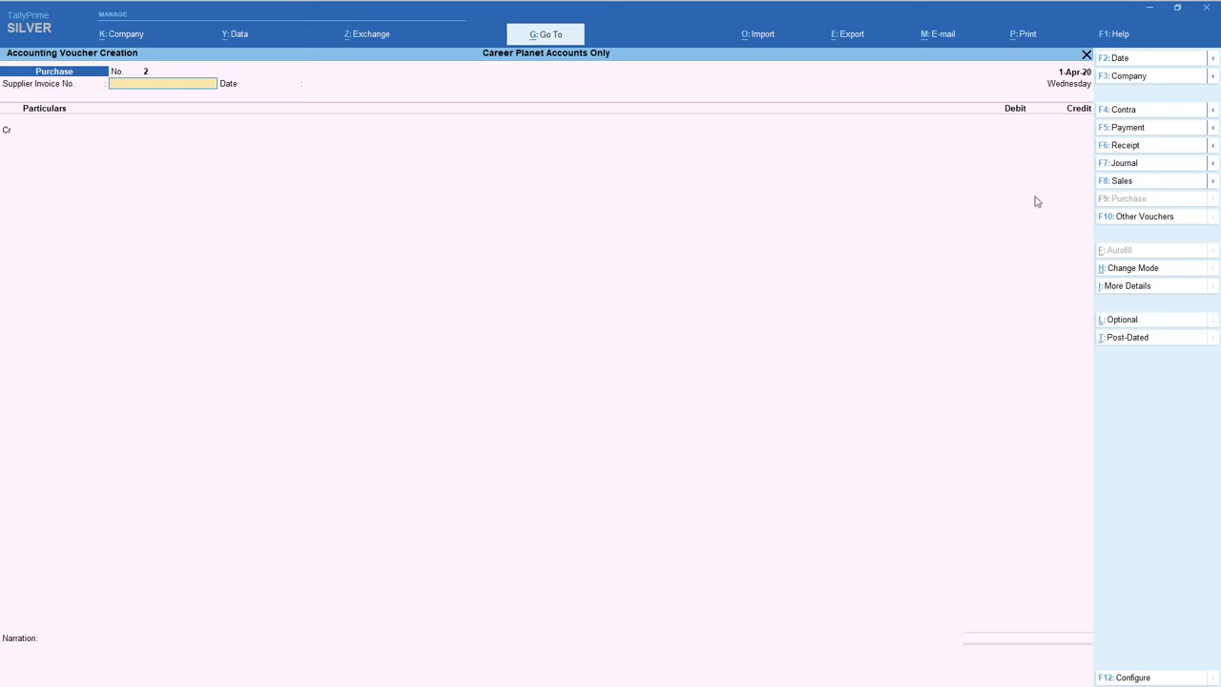
# Review the blank Receipt, Contra, Sales, Purchase and Journal voucher entry screens in turn.
pyautogui.click(1123, 145)
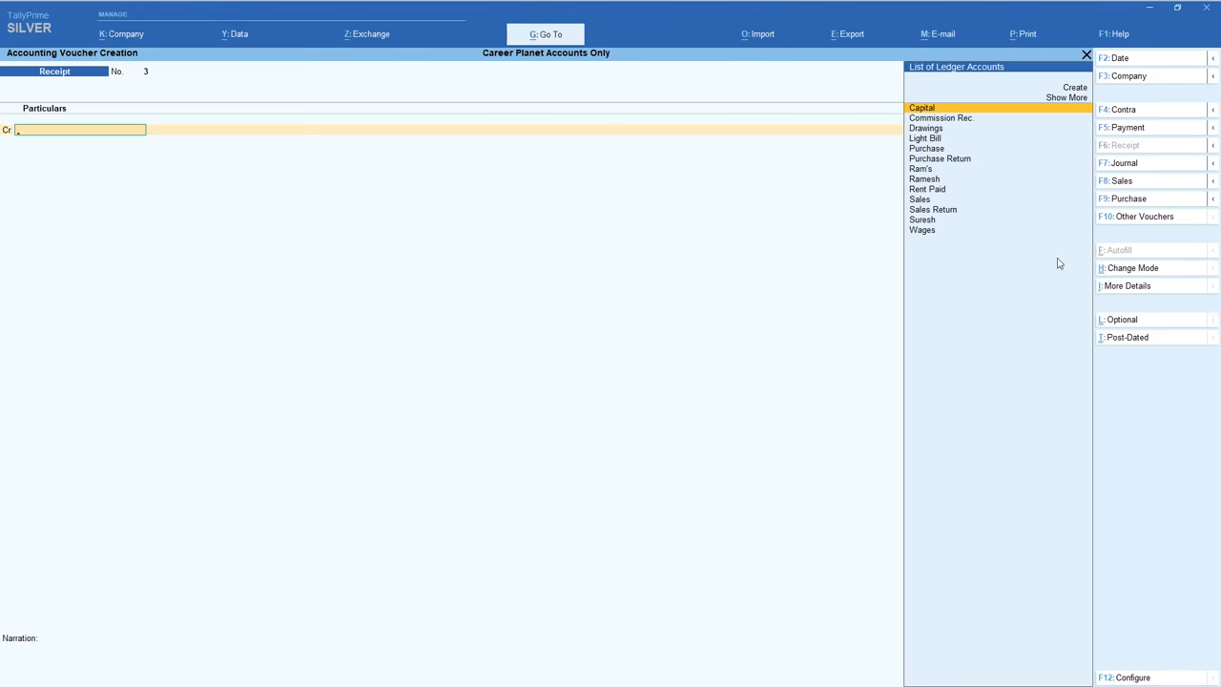
pyautogui.click(1124, 133)
pyautogui.click(1138, 113)
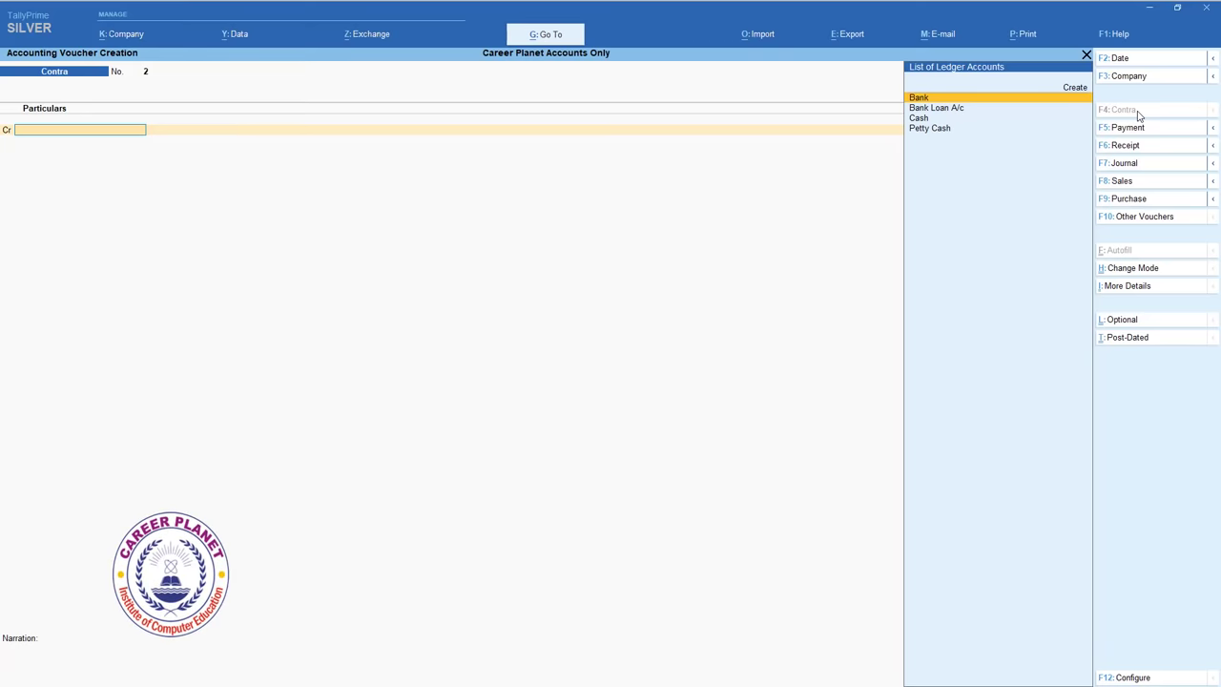
pyautogui.click(1121, 181)
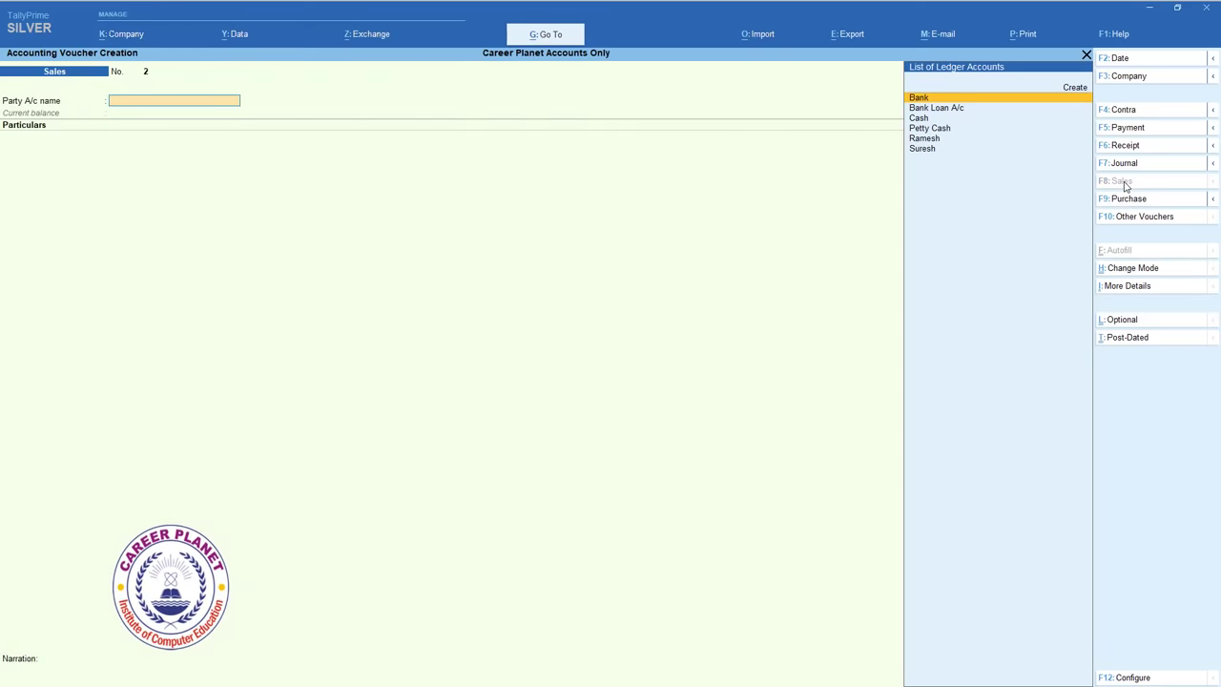
pyautogui.click(1135, 201)
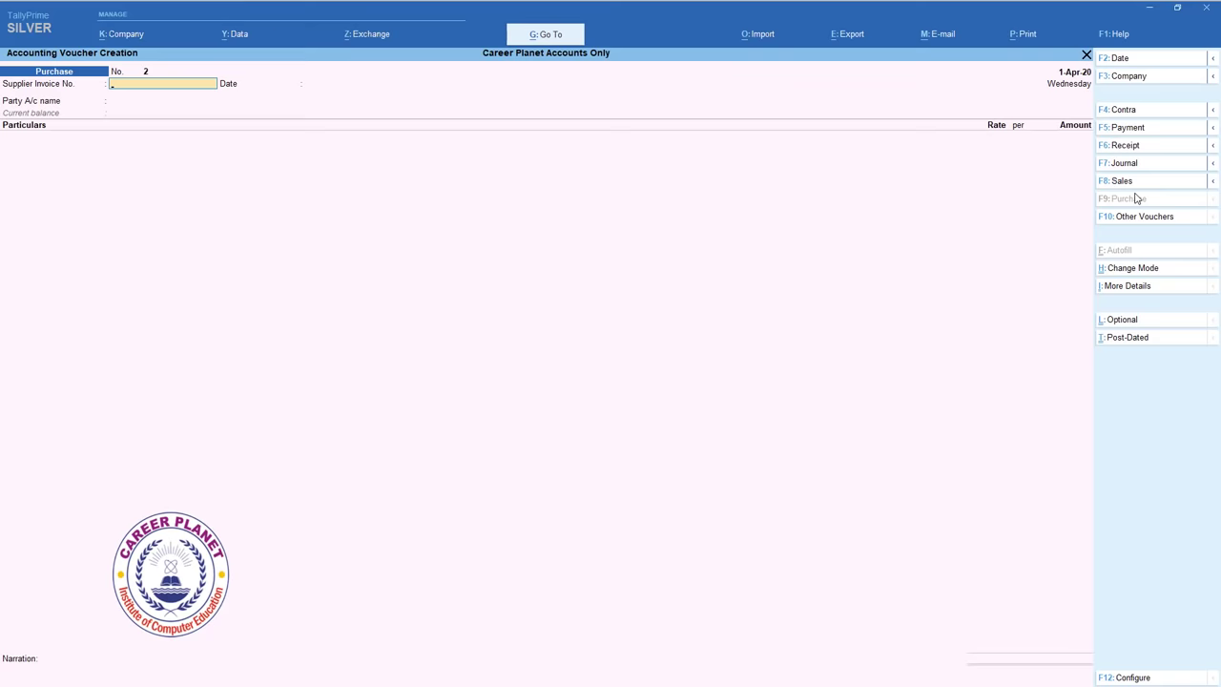
pyautogui.click(1138, 166)
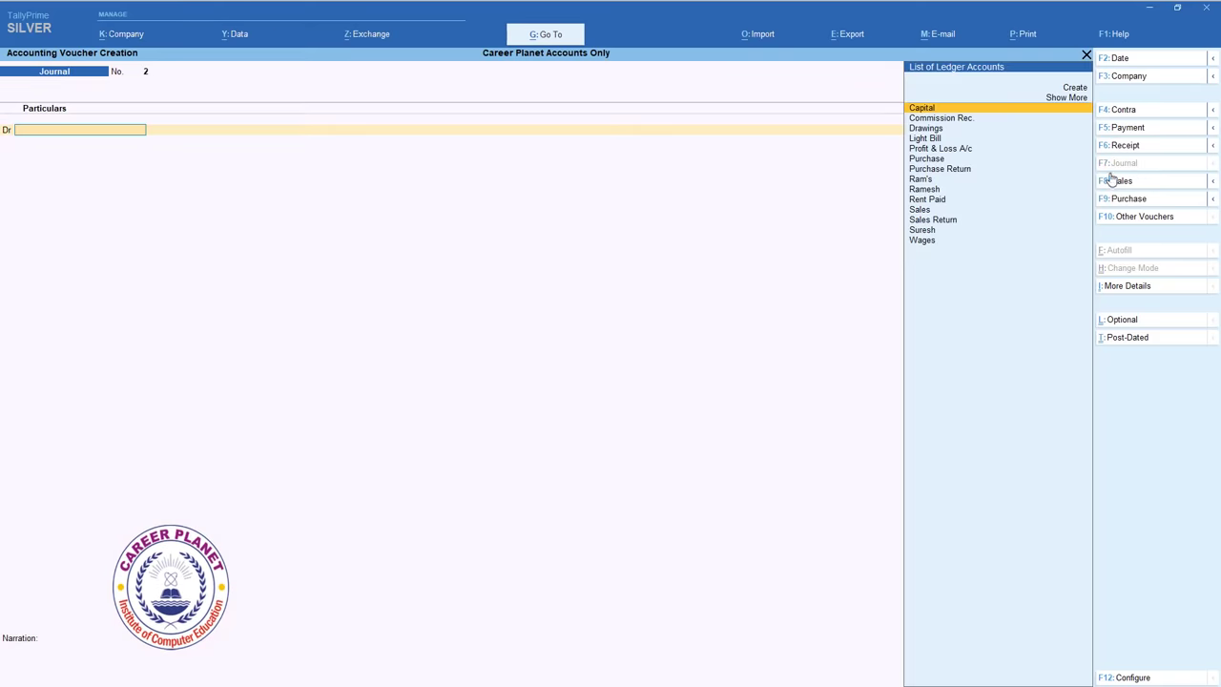